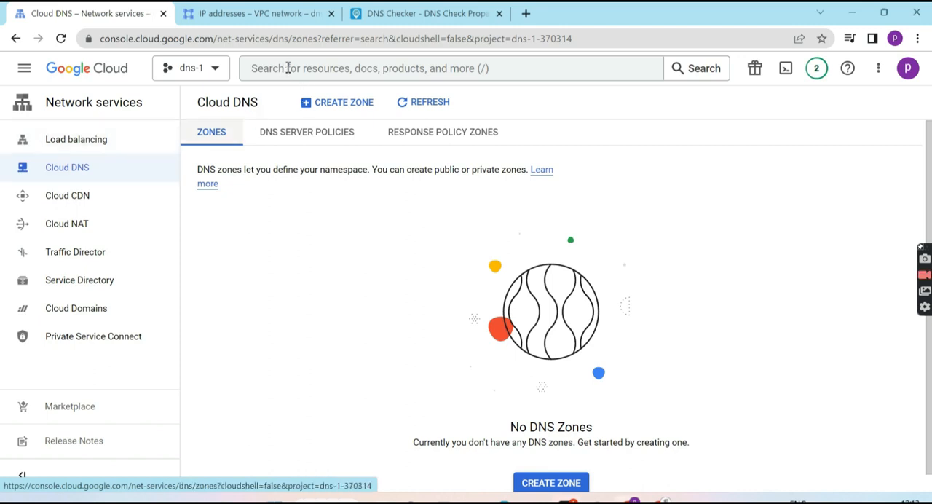
{"action": "left_click", "coordinate": [288, 68]}
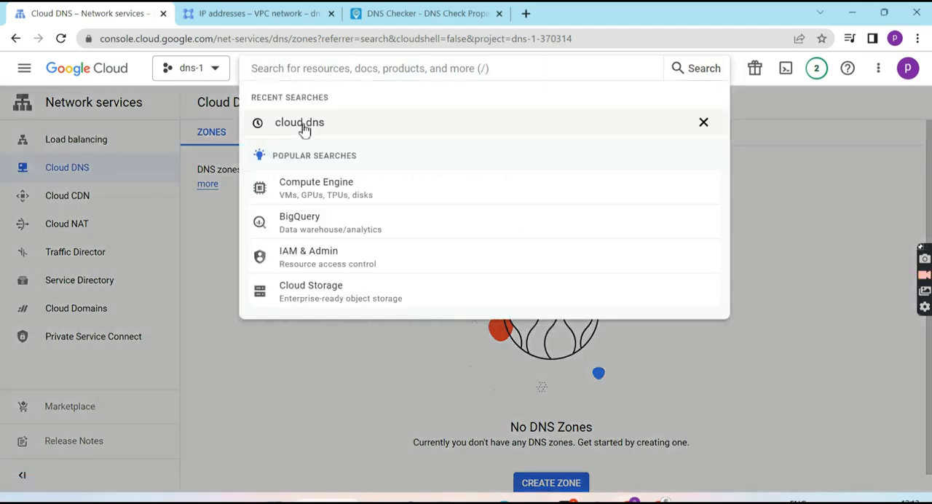
{"action": "left_click", "coordinate": [213, 283]}
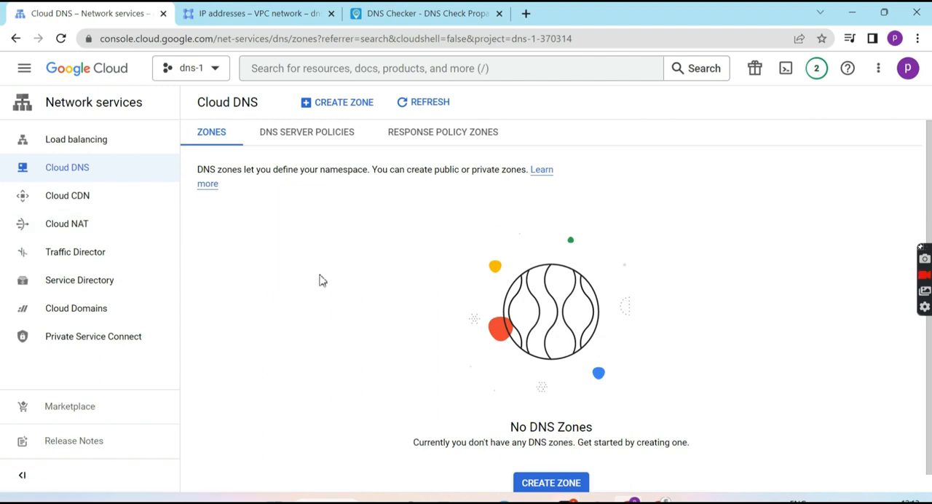
Start creating a public DNS zone and fill in its zone name with the suggested earlier entry
{"action": "left_click", "coordinate": [337, 107]}
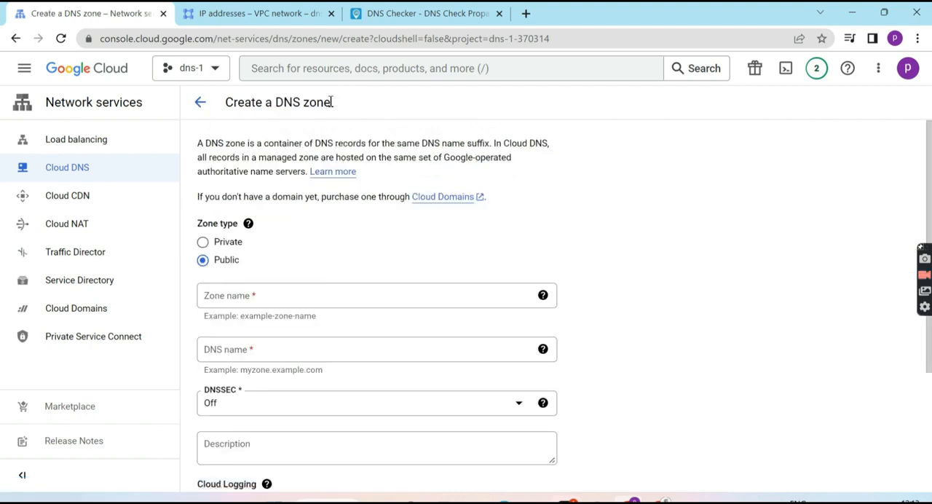
{"action": "scroll", "coordinate": [260, 265], "scroll_direction": "down", "scroll_amount": 2}
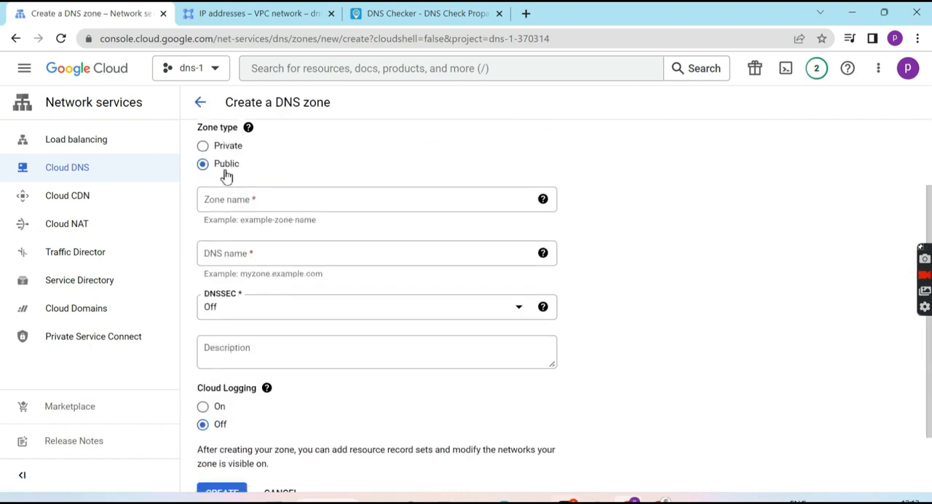
{"action": "left_click", "coordinate": [244, 204]}
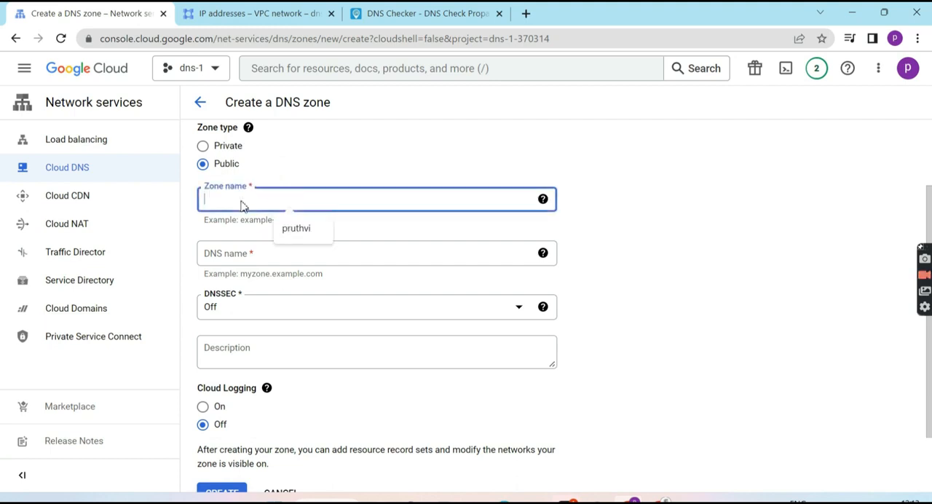
{"action": "left_click", "coordinate": [297, 227]}
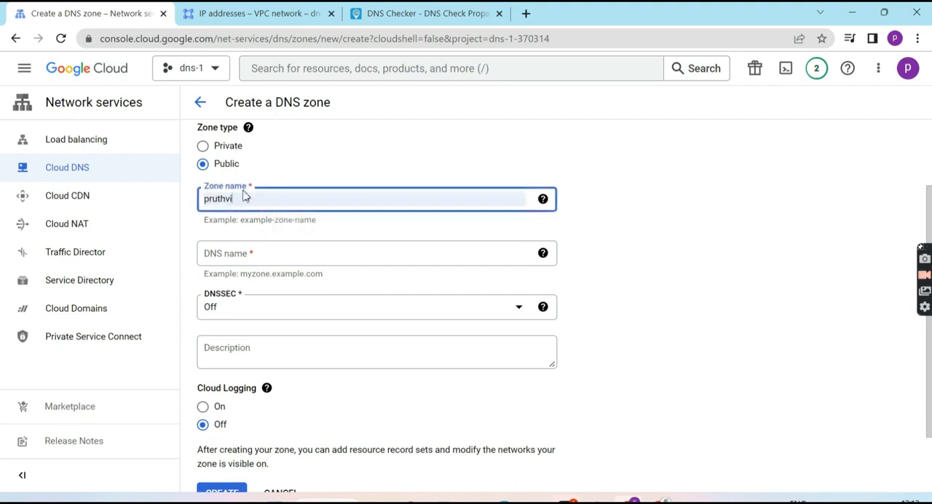
Set the zone's DNS name to the suggested .co.in domain and create the zone
{"action": "scroll", "coordinate": [246, 204], "scroll_direction": "down", "scroll_amount": 1}
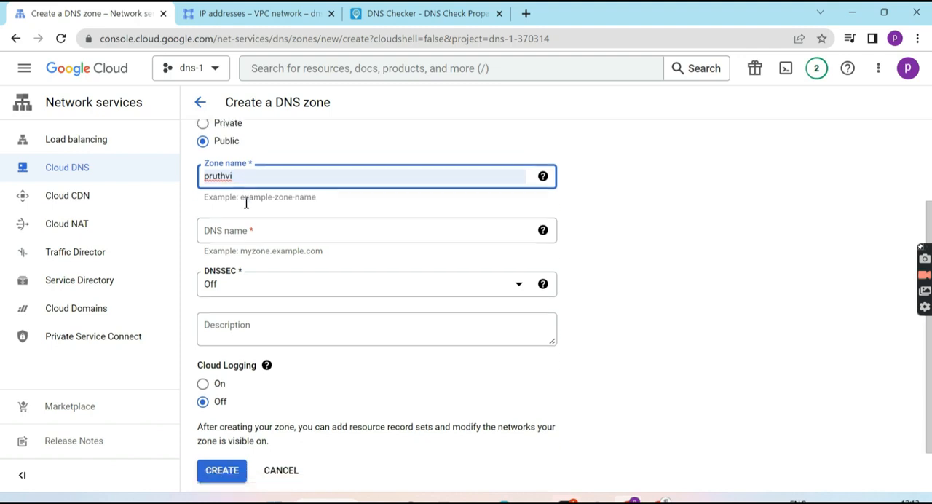
{"action": "left_click", "coordinate": [244, 224]}
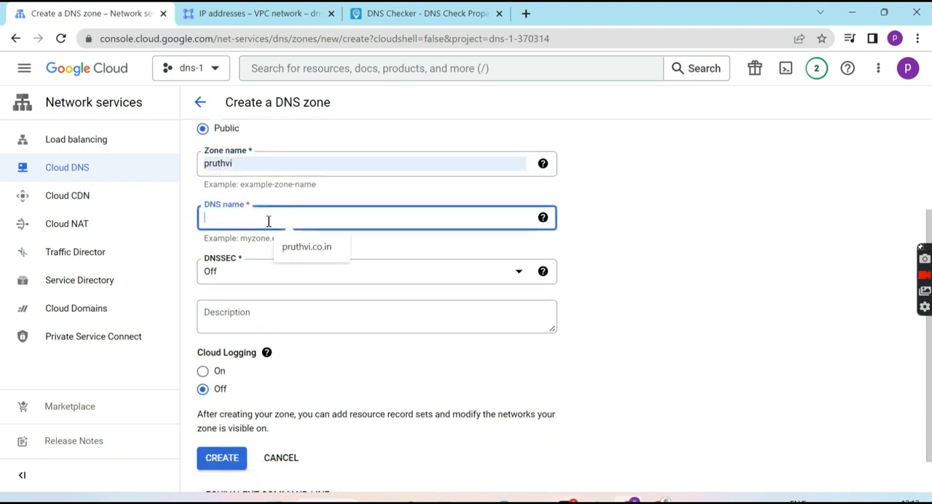
{"action": "left_click", "coordinate": [312, 260]}
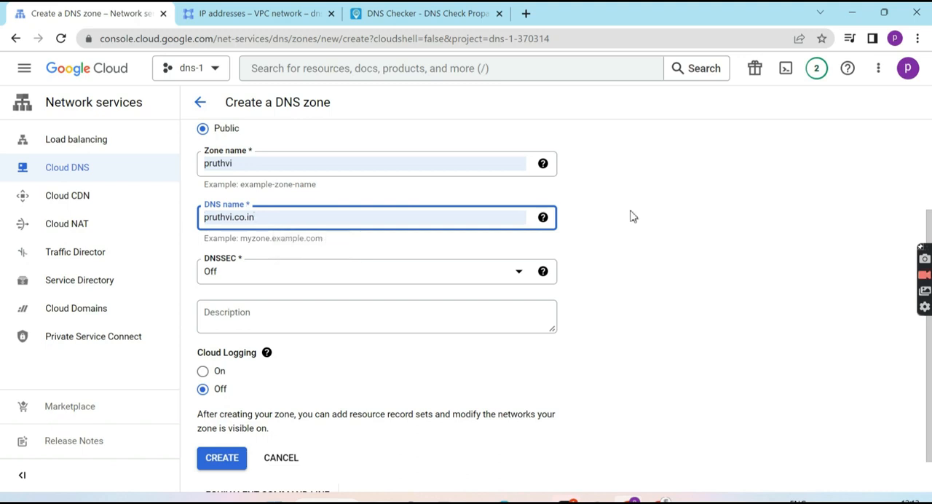
{"action": "left_click", "coordinate": [259, 207]}
{"action": "left_click", "coordinate": [258, 208]}
{"action": "left_click", "coordinate": [259, 206]}
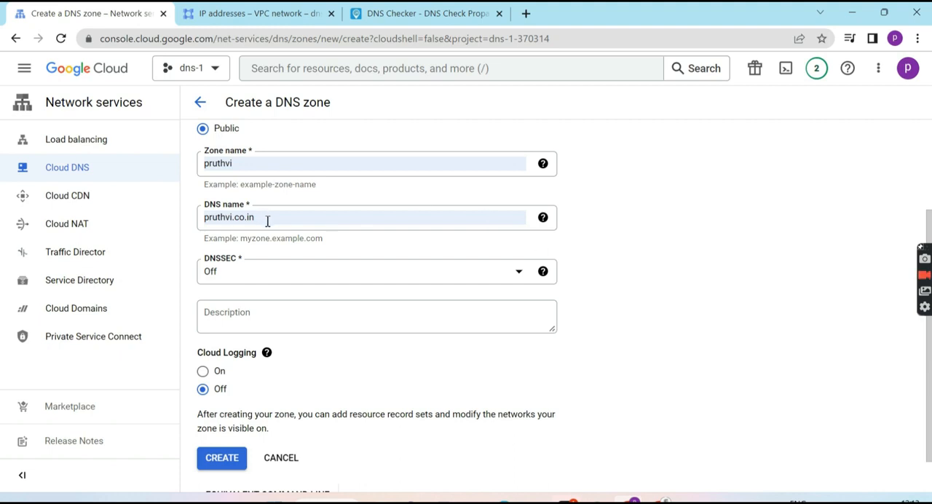
{"action": "scroll", "coordinate": [618, 253], "scroll_direction": "down", "scroll_amount": 1}
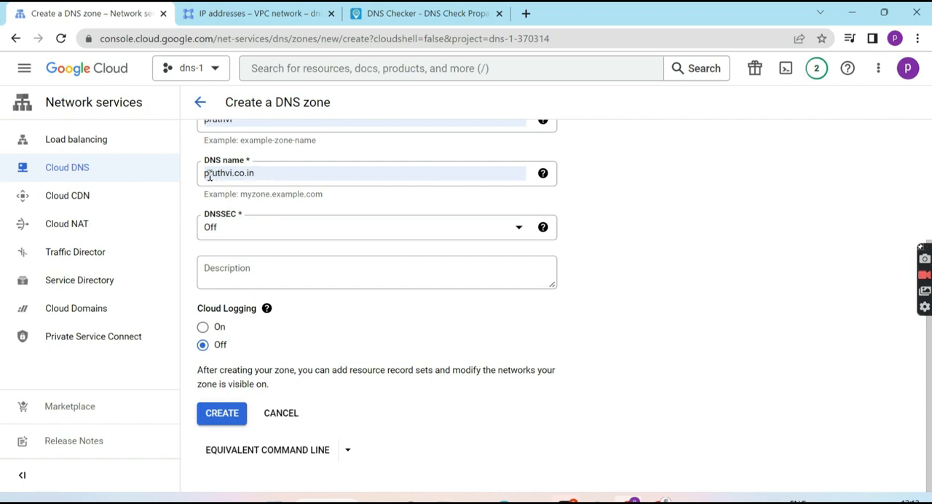
{"action": "left_click", "coordinate": [233, 415]}
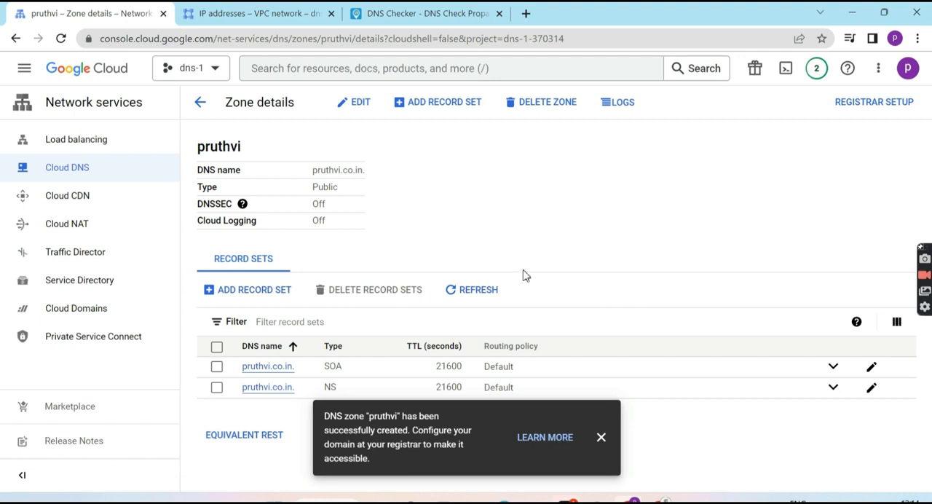
Start a type A record set for the root domain and paste 35.186.196.209 as its IPv4 address
{"action": "left_click", "coordinate": [446, 108]}
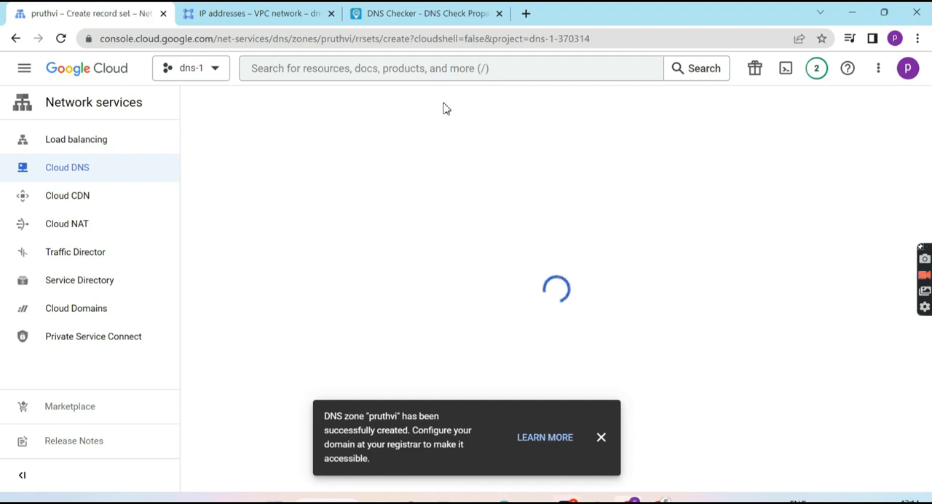
{"action": "left_click", "coordinate": [601, 438]}
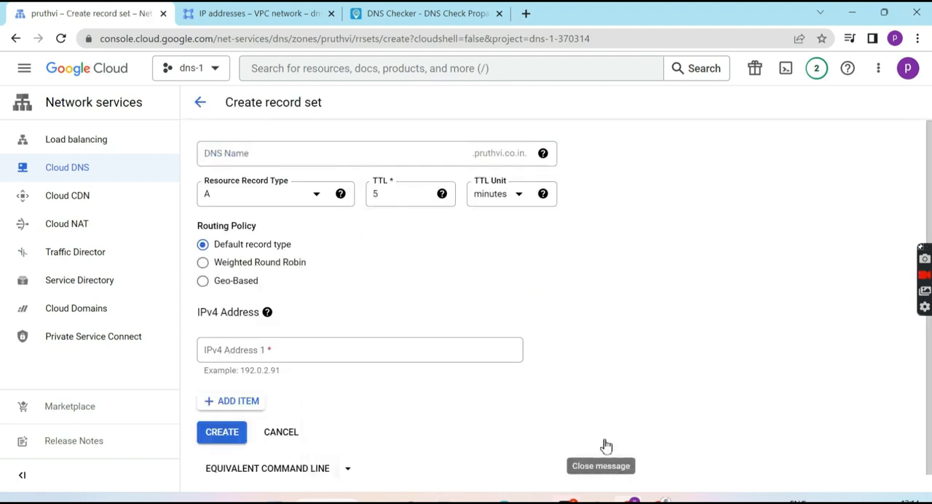
{"action": "left_click", "coordinate": [482, 263]}
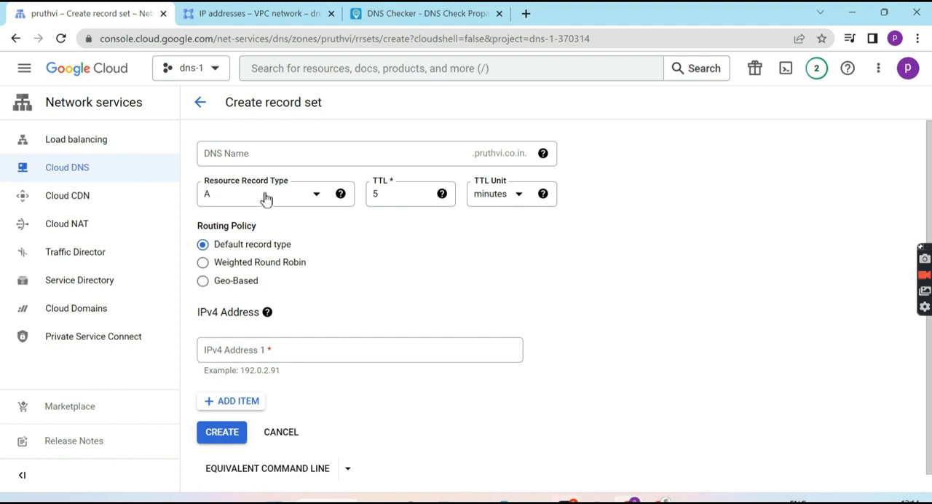
{"action": "left_click", "coordinate": [319, 350]}
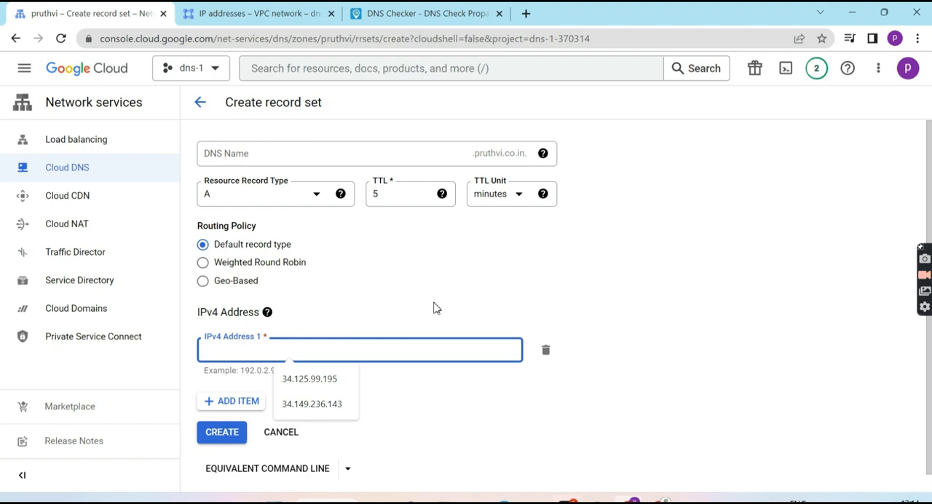
{"action": "type", "text": "35.186.196.209"}
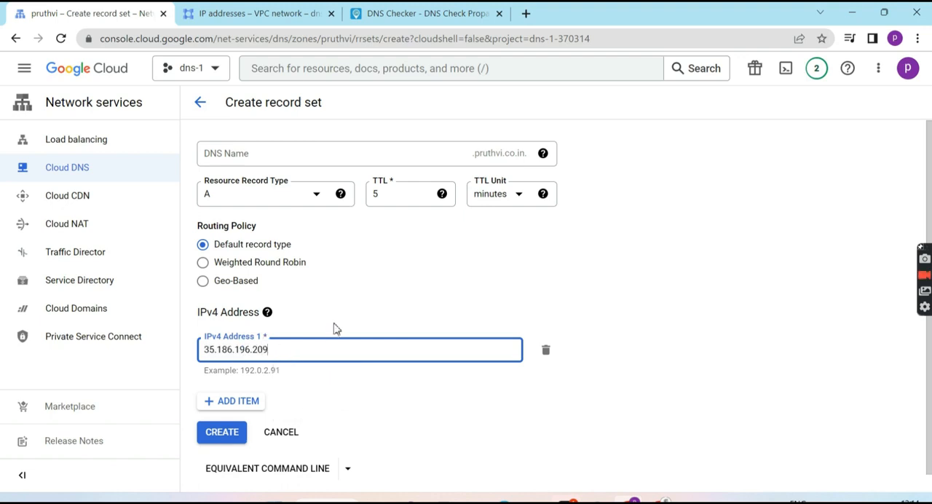
{"action": "left_click", "coordinate": [368, 303]}
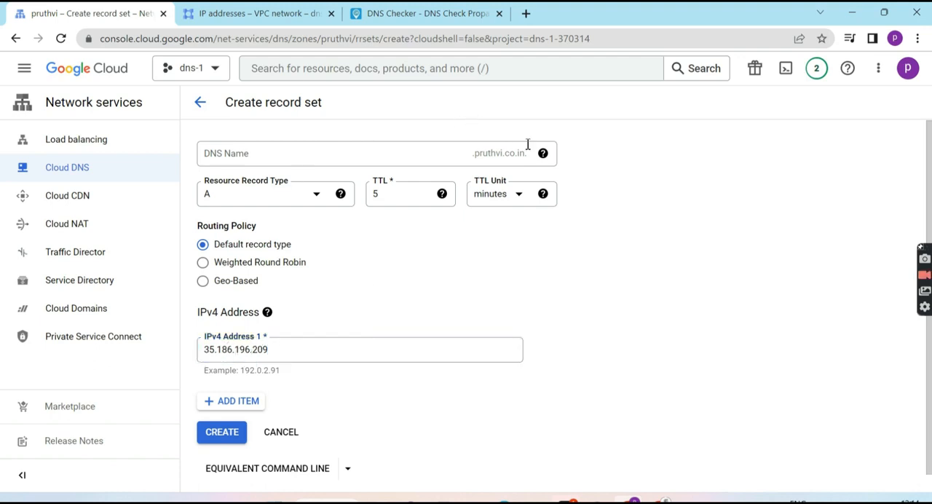
Examine the reserved external static address and its properties in the VPC network's IP addresses list, and return to the record set form
{"action": "left_click", "coordinate": [247, 16]}
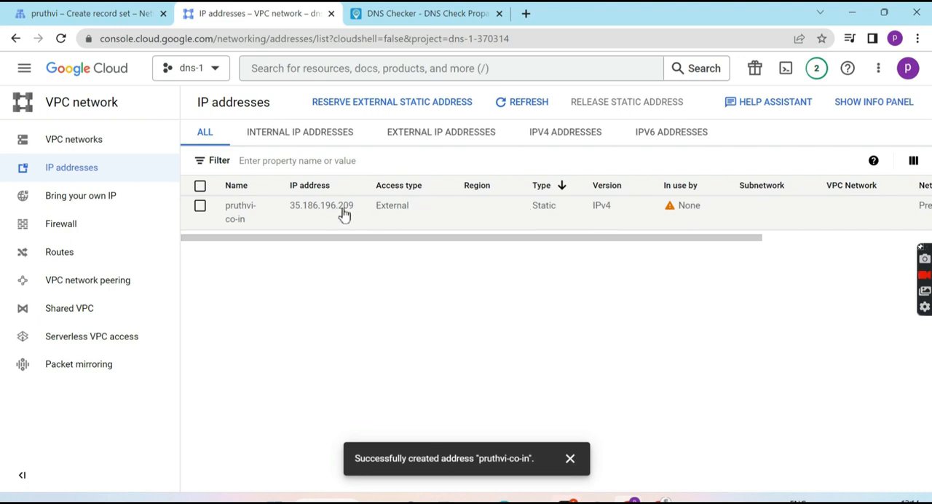
{"action": "left_click", "coordinate": [3, 9]}
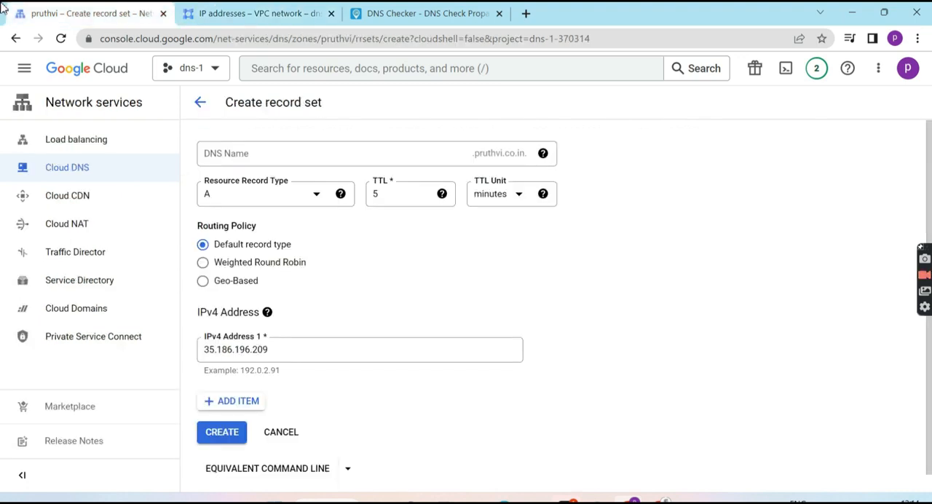
{"action": "left_click", "coordinate": [217, 10]}
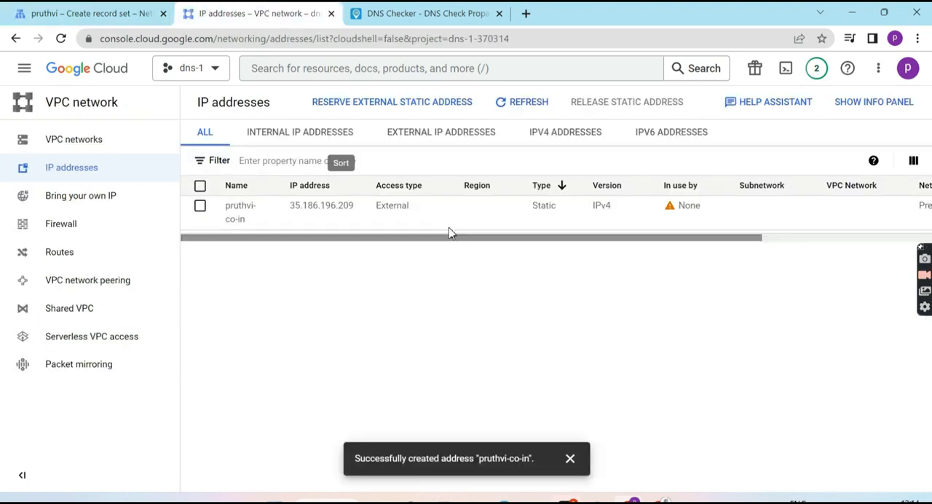
{"action": "scroll", "coordinate": [472, 225], "scroll_direction": "right", "scroll_amount": 3}
{"action": "scroll", "coordinate": [472, 224], "scroll_direction": "left", "scroll_amount": 3}
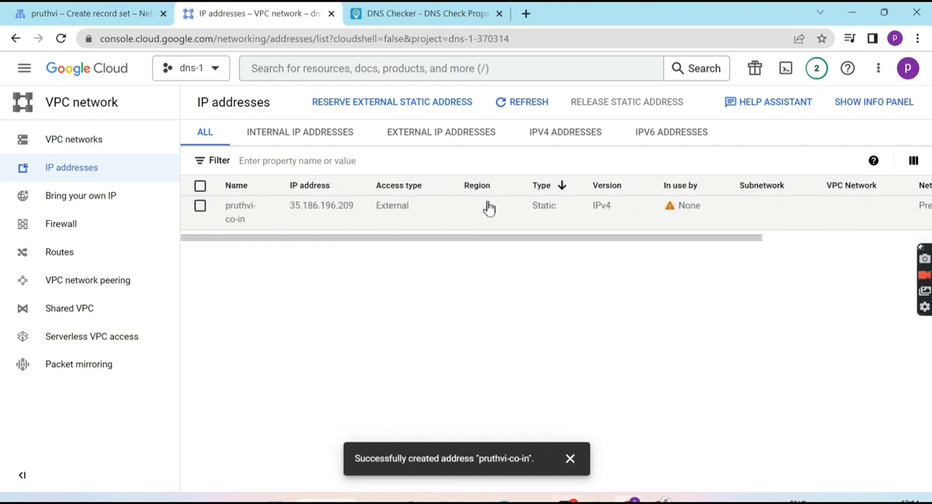
{"action": "scroll", "coordinate": [490, 209], "scroll_direction": "right", "scroll_amount": 3}
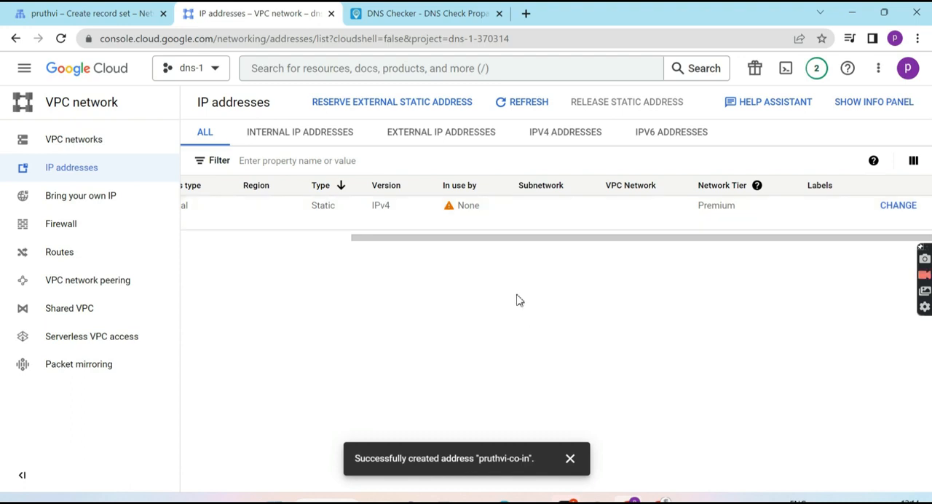
{"action": "scroll", "coordinate": [445, 290], "scroll_direction": "left", "scroll_amount": 3}
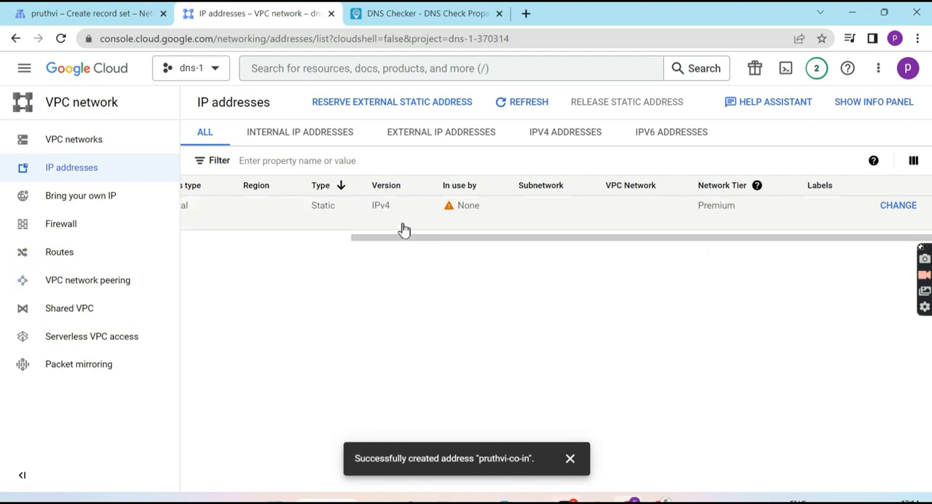
{"action": "scroll", "coordinate": [401, 228], "scroll_direction": "left", "scroll_amount": 5}
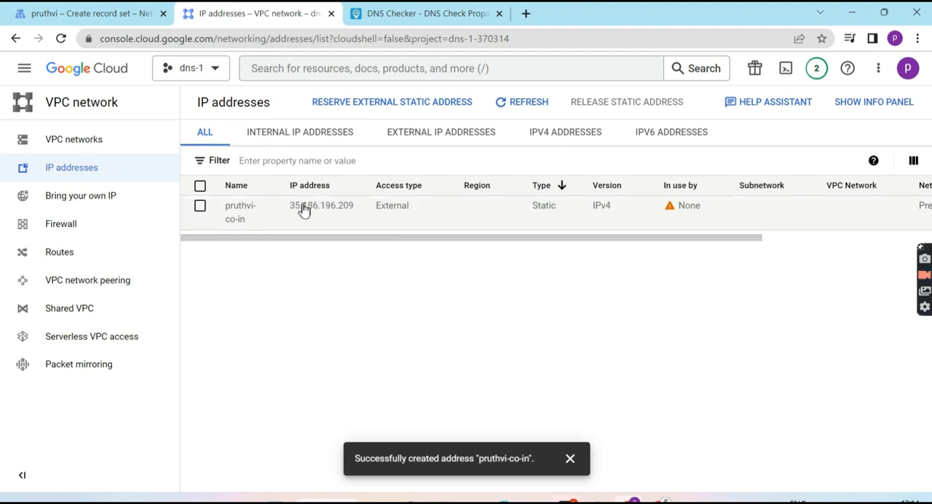
{"action": "left_click", "coordinate": [91, 7]}
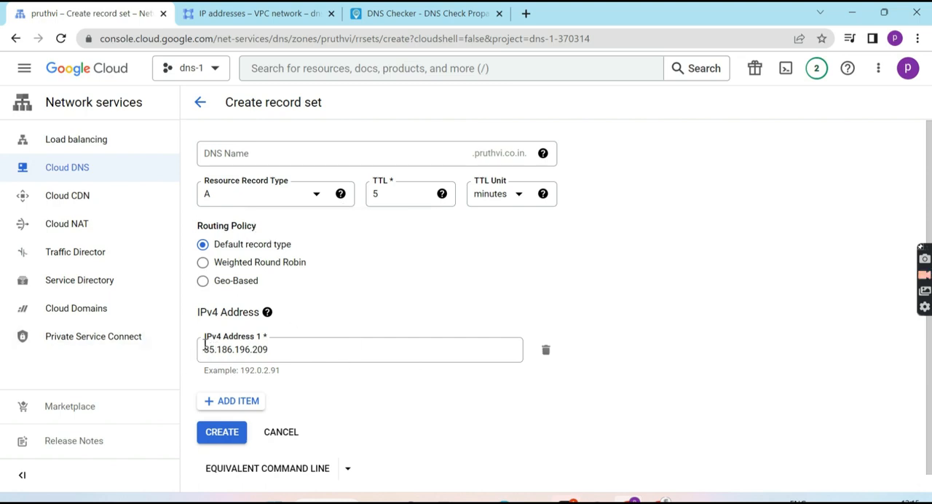
Set the root record's TTL to 1 second and create the record set
{"action": "left_click", "coordinate": [426, 199]}
{"action": "type", "text": "11"}
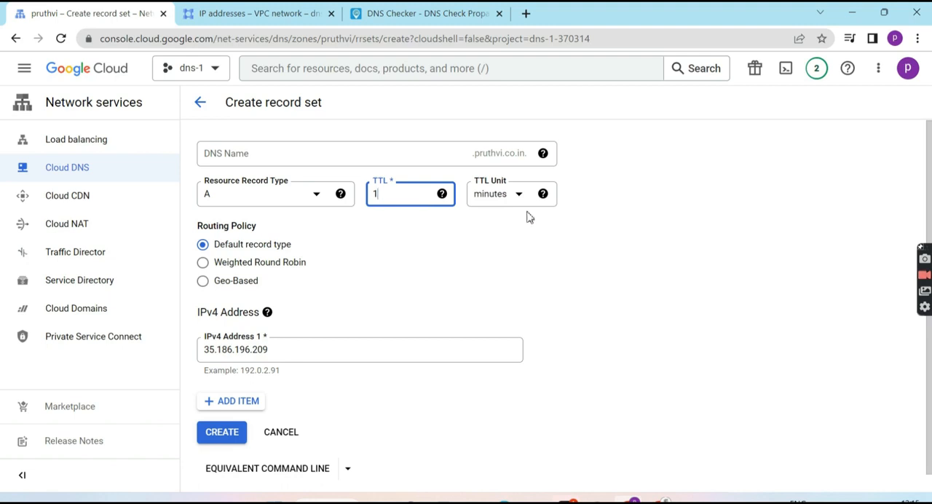
{"action": "left_click", "coordinate": [507, 201]}
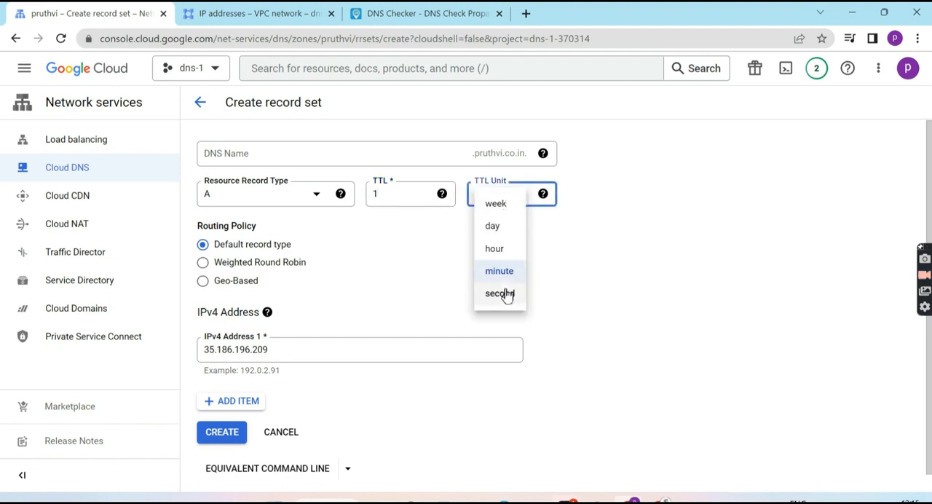
{"action": "left_click", "coordinate": [506, 295]}
{"action": "left_click", "coordinate": [618, 274]}
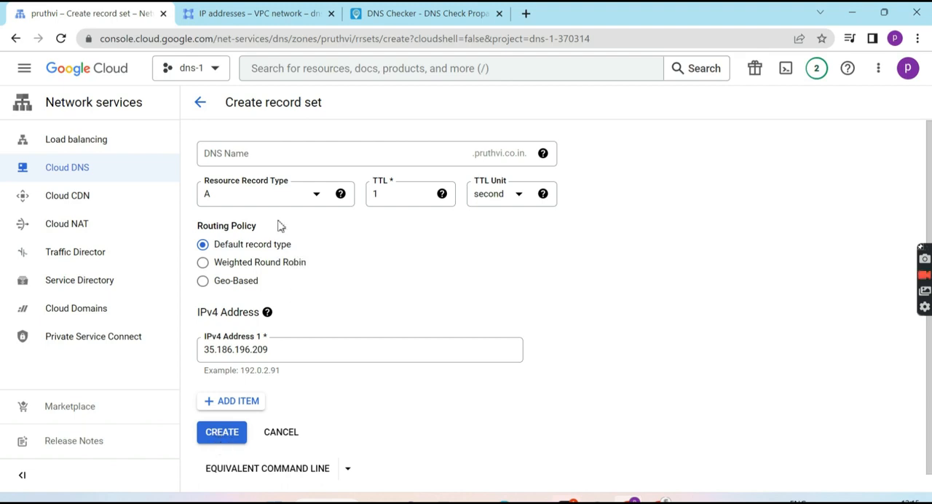
{"action": "left_click", "coordinate": [236, 443]}
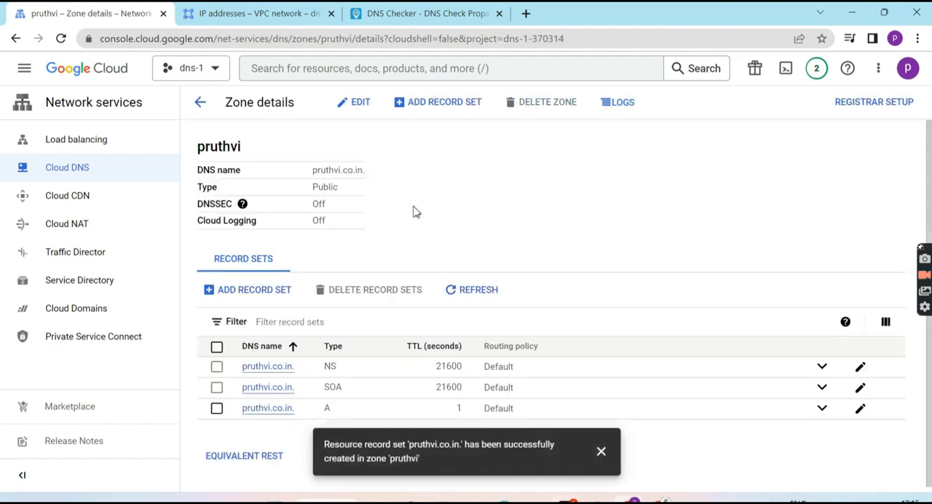
Start another type A record set with the DNS name www and a TTL of 1 second
{"action": "left_click", "coordinate": [256, 293]}
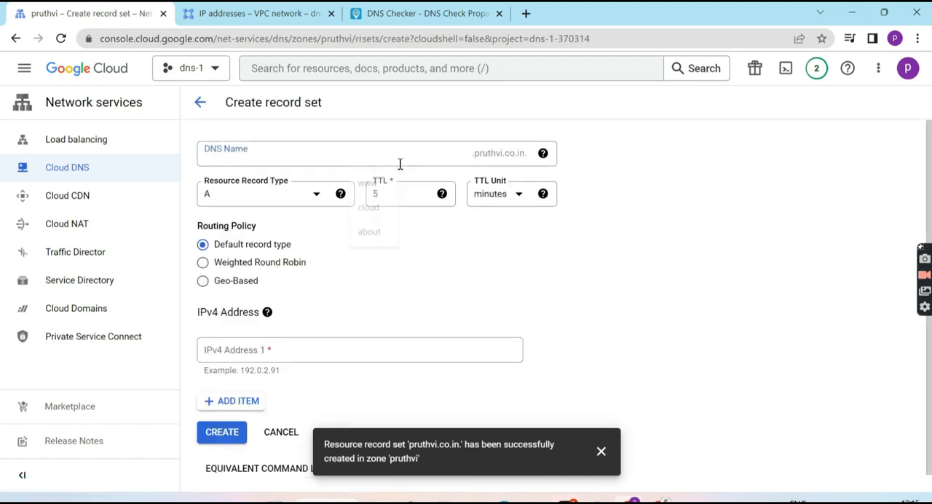
{"action": "left_click", "coordinate": [377, 148]}
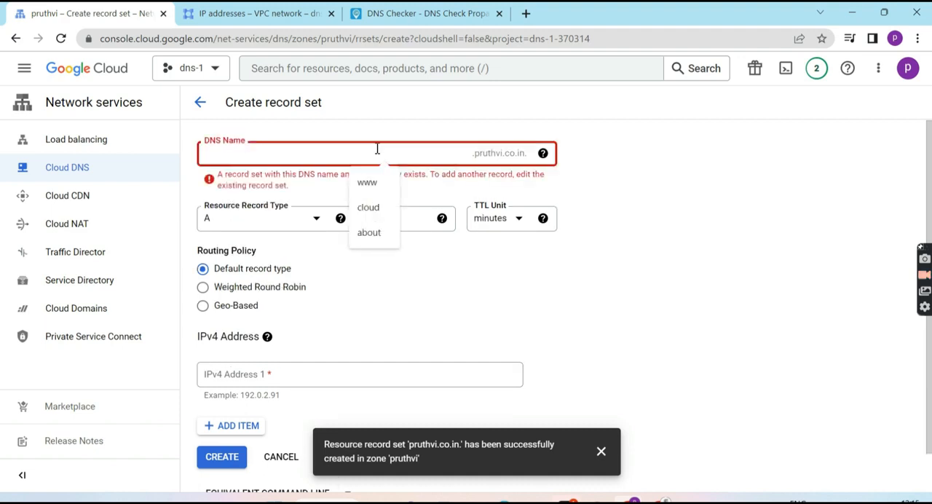
{"action": "type", "text": "www"}
{"action": "left_click", "coordinate": [471, 261]}
{"action": "left_click", "coordinate": [398, 196]}
{"action": "key", "text": "BackSpace"}
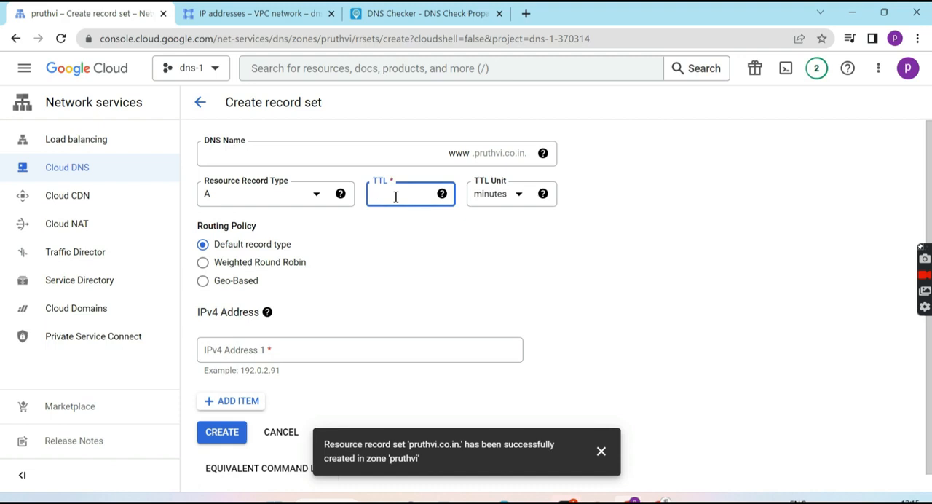
{"action": "left_click", "coordinate": [497, 195]}
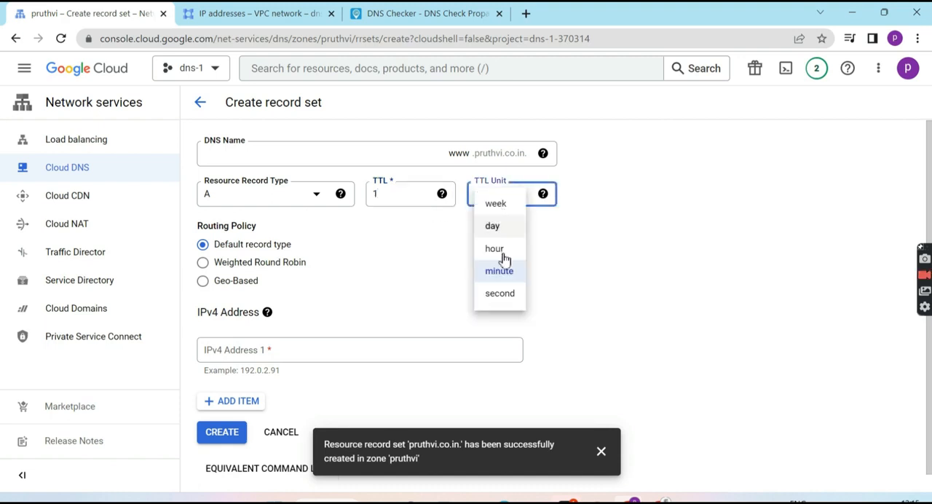
{"action": "left_click", "coordinate": [500, 294]}
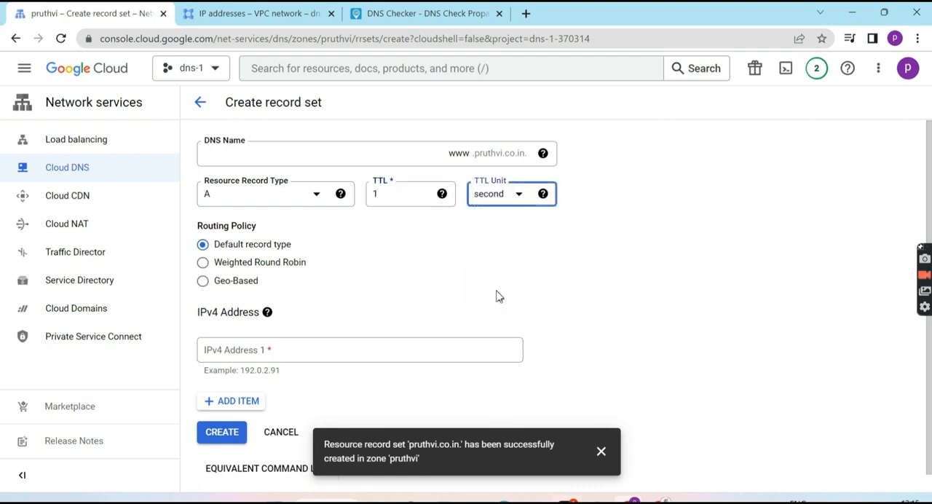
Change the www record set's type to CNAME and fill in the root domain, with its trailing dot, as the canonical name
{"action": "left_click", "coordinate": [261, 202]}
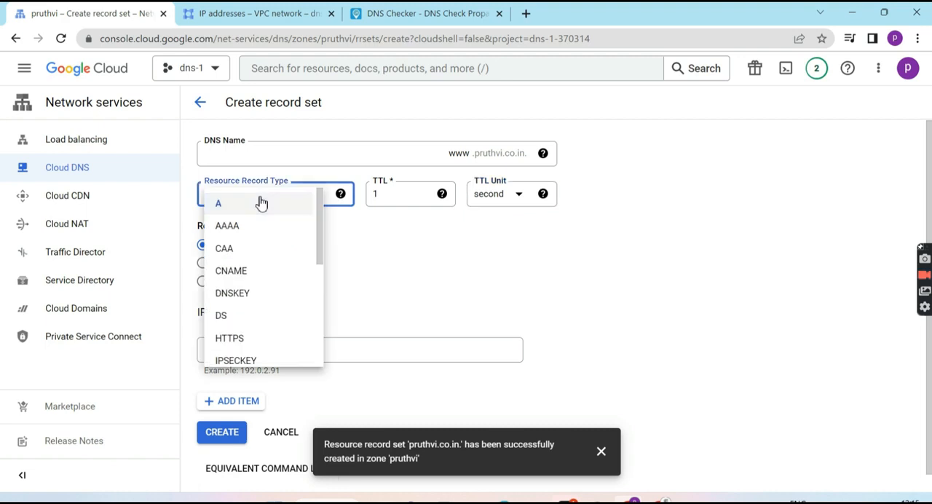
{"action": "left_click", "coordinate": [261, 203]}
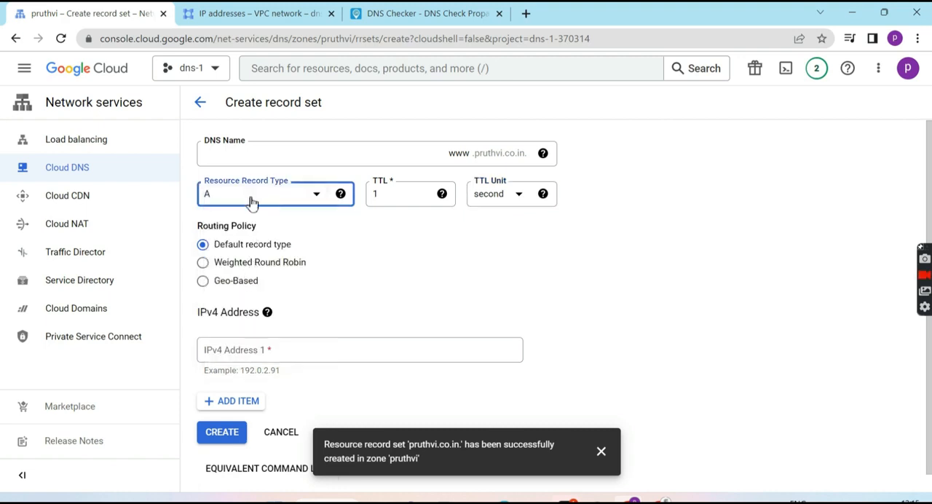
{"action": "left_click", "coordinate": [251, 203]}
{"action": "left_click", "coordinate": [244, 269]}
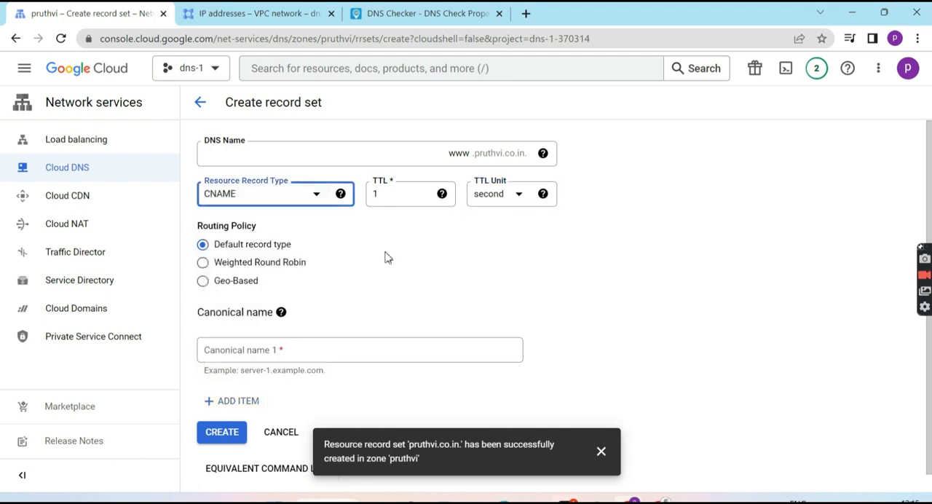
{"action": "left_click", "coordinate": [303, 352]}
{"action": "left_click", "coordinate": [316, 379]}
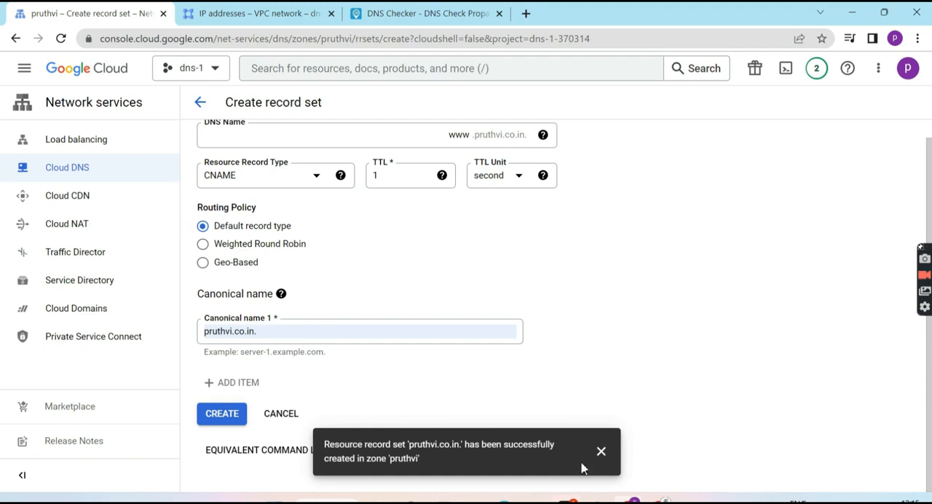
Create the www CNAME record set and dismiss the notifications
{"action": "left_click", "coordinate": [603, 452]}
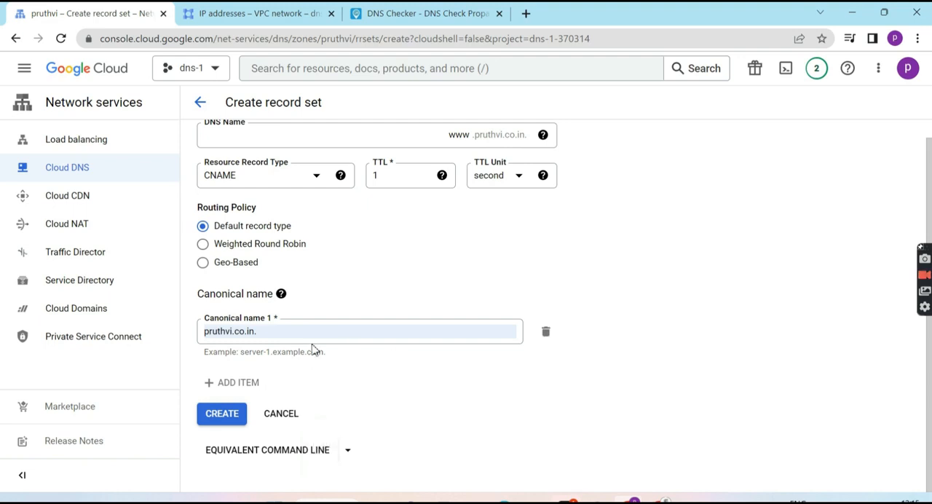
{"action": "left_click", "coordinate": [267, 332]}
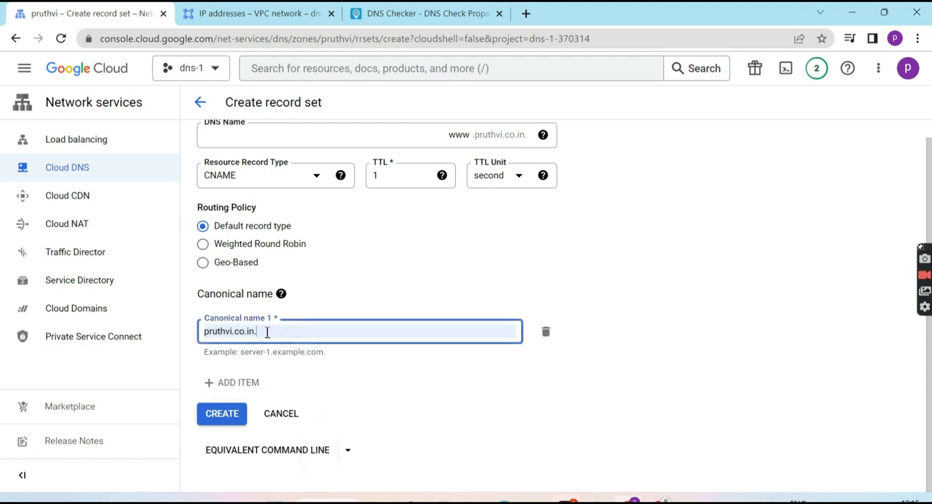
{"action": "left_click", "coordinate": [410, 423]}
{"action": "left_click", "coordinate": [226, 415]}
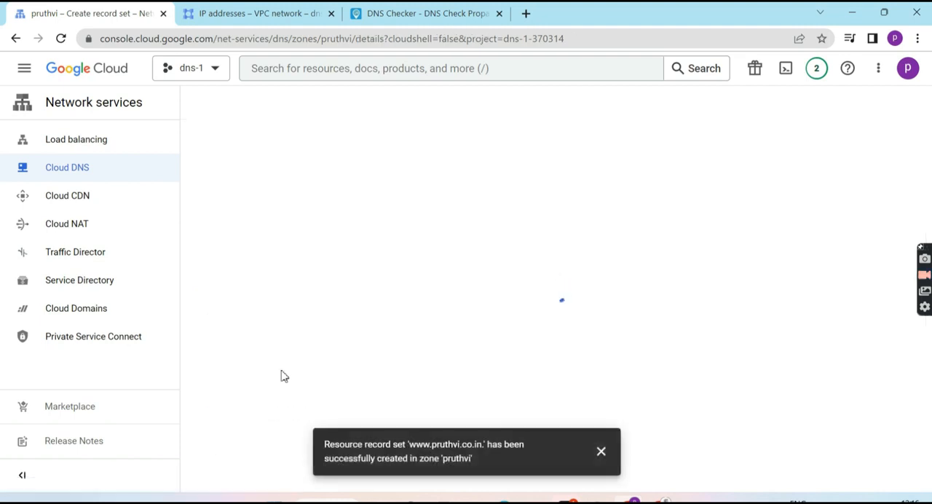
{"action": "left_click", "coordinate": [601, 452]}
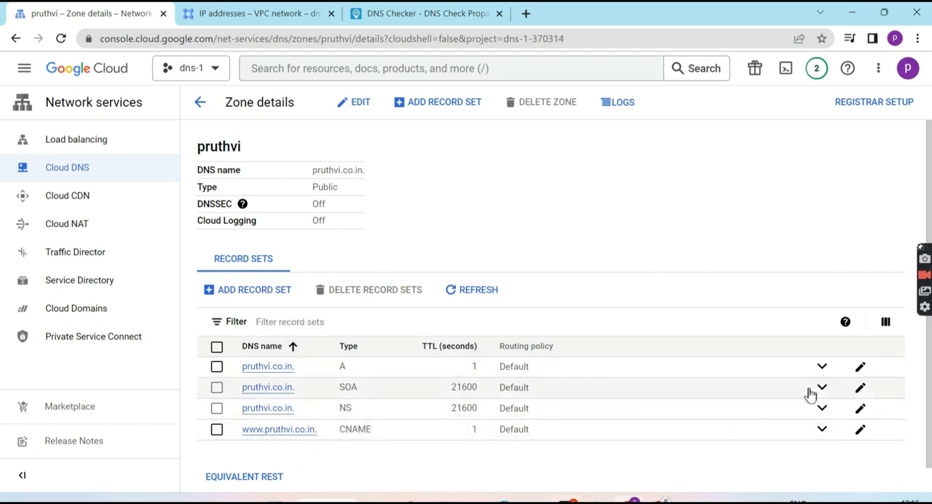
Expand the zone's NS record and copy the name server ns-cloud-b1.googledomains.com without its trailing dot
{"action": "left_click", "coordinate": [823, 408]}
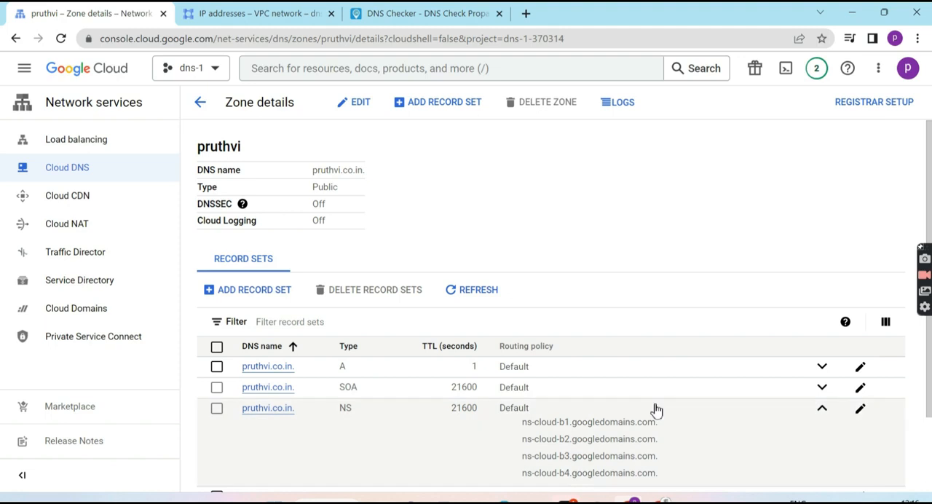
{"action": "scroll", "coordinate": [656, 410], "scroll_direction": "down", "scroll_amount": 1}
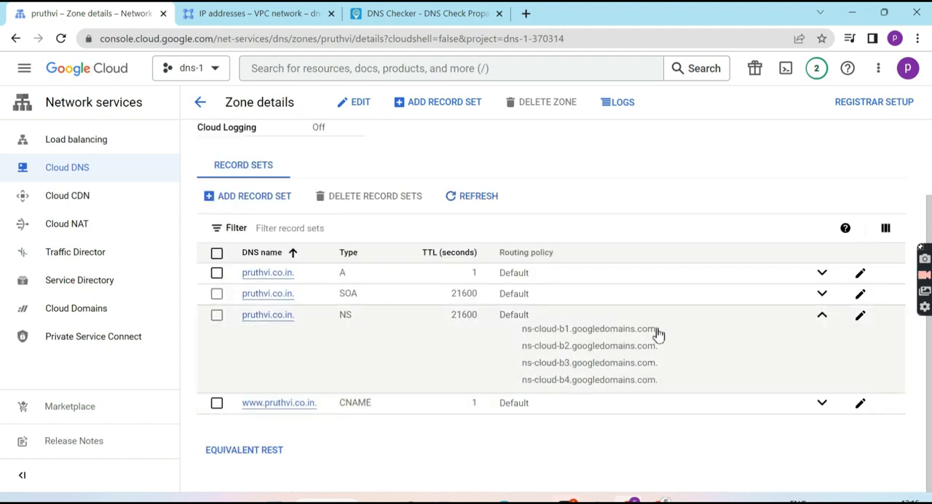
{"action": "left_click_drag", "start_coordinate": [660, 333], "coordinate": [525, 336]}
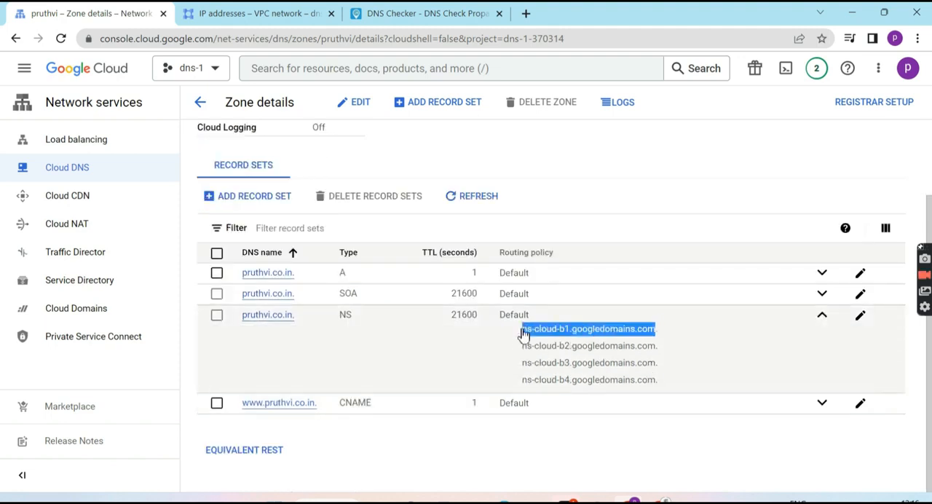
{"action": "key", "text": "ctrl+c"}
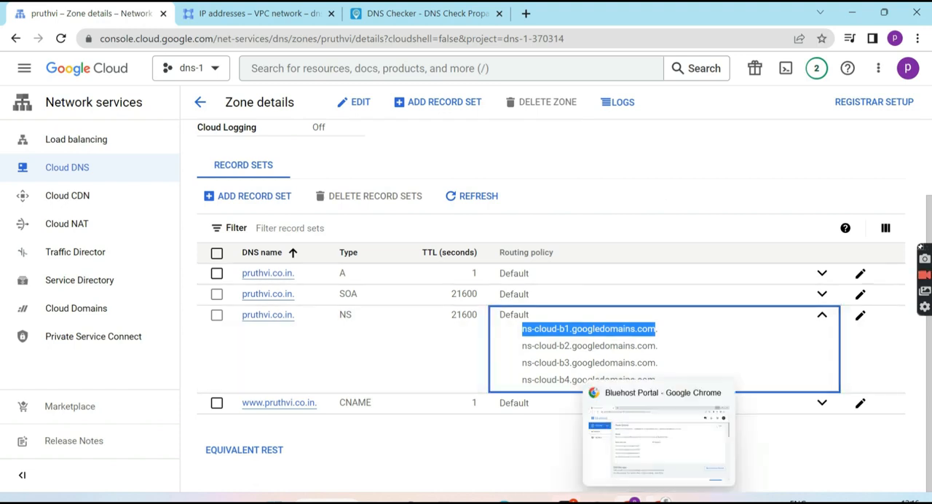
Switch to the Bluehost portal, edit the domain's name servers, and replace Name Server 1 with ns-cloud-b1.googledomains.com
{"action": "left_click", "coordinate": [656, 437]}
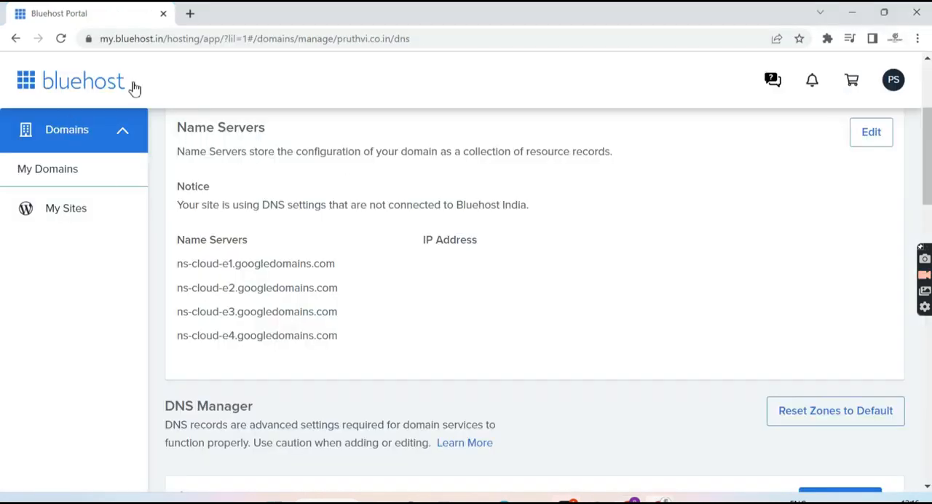
{"action": "scroll", "coordinate": [612, 257], "scroll_direction": "up", "scroll_amount": 1}
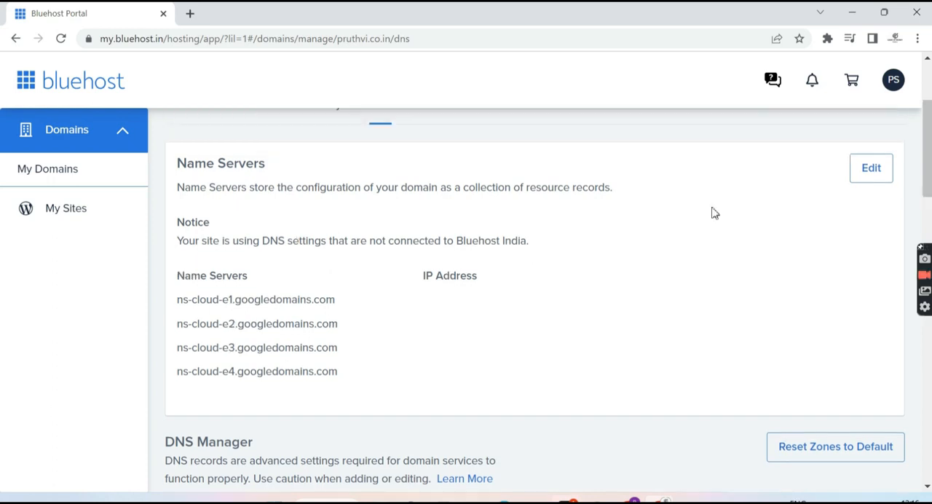
{"action": "left_click", "coordinate": [872, 168]}
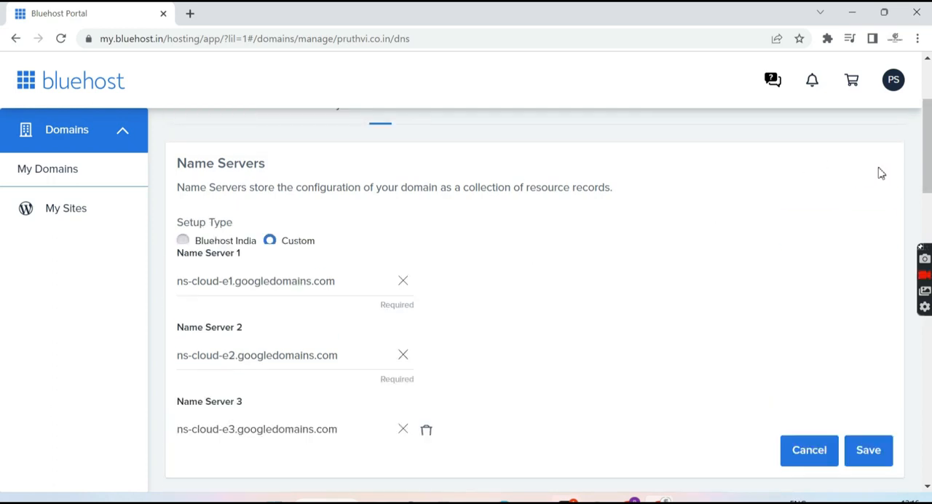
{"action": "left_click_drag", "start_coordinate": [346, 305], "coordinate": [127, 312]}
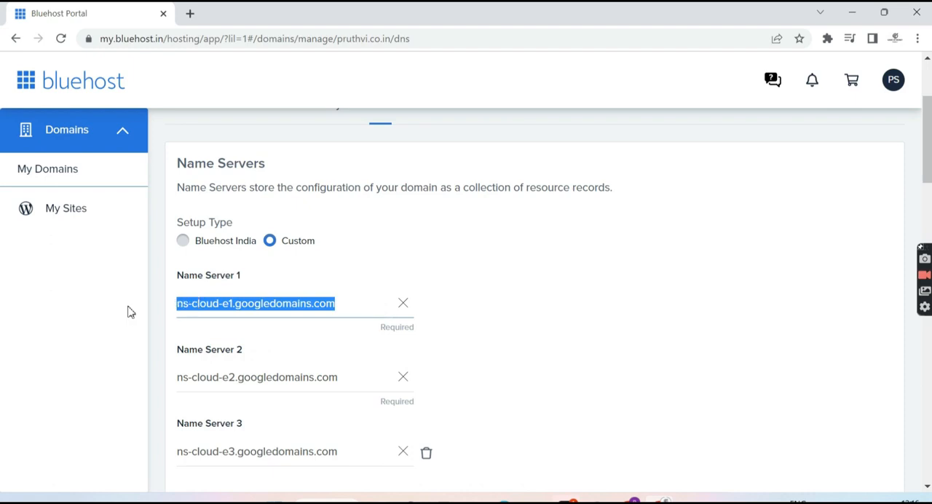
{"action": "left_click", "coordinate": [143, 312]}
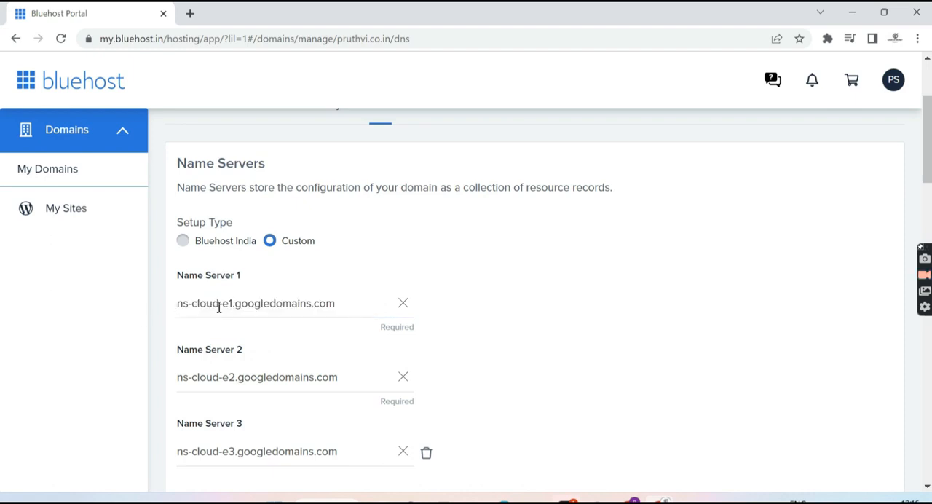
{"action": "triple_click", "coordinate": [174, 306]}
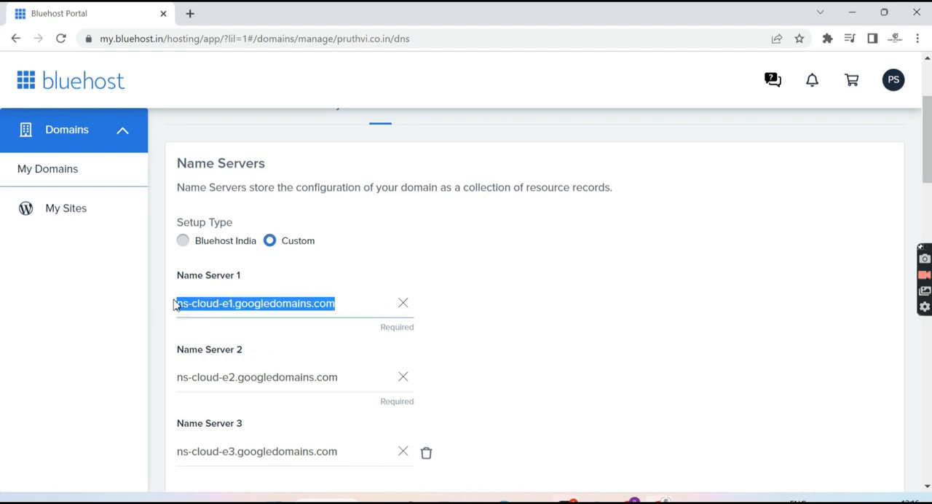
{"action": "key", "text": "ctrl+v"}
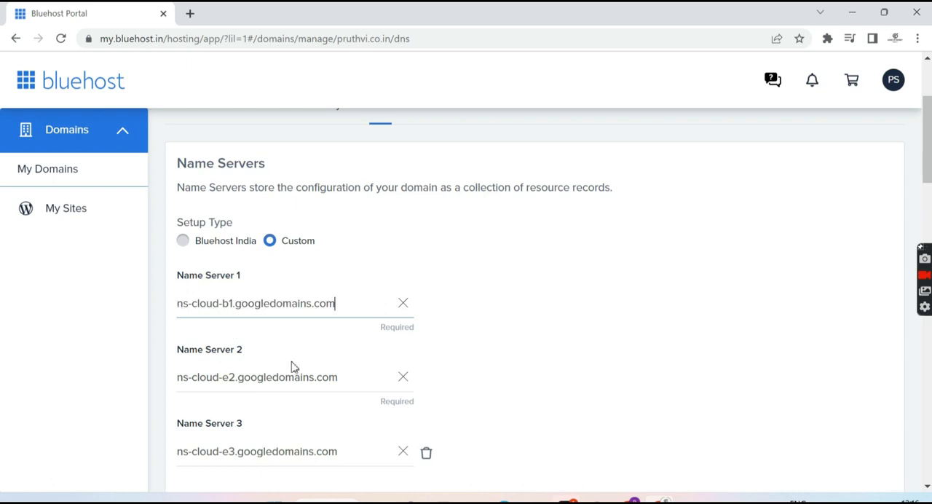
Replace Name Servers 2, 3 and 4 with the copied ns-cloud-b1.googledomains.com
{"action": "left_click_drag", "start_coordinate": [342, 384], "coordinate": [150, 395]}
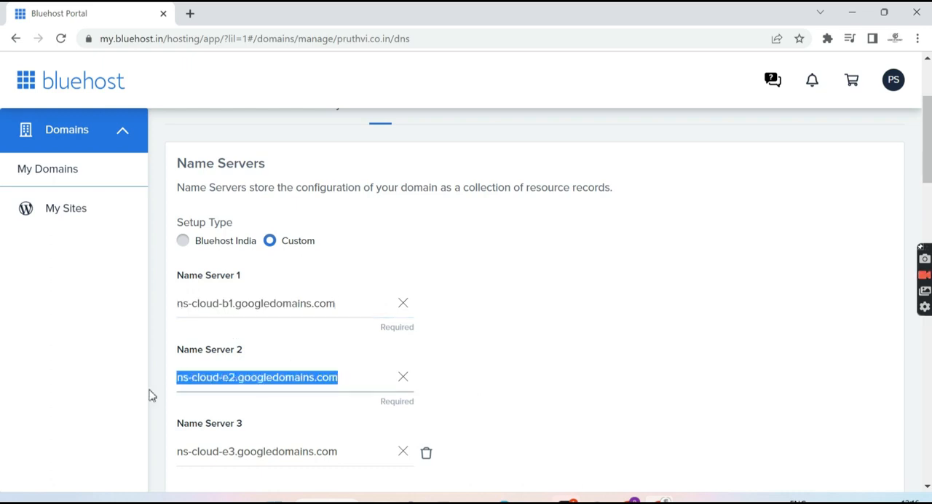
{"action": "key", "text": "ctrl+v"}
{"action": "scroll", "coordinate": [284, 437], "scroll_direction": "down", "scroll_amount": 3}
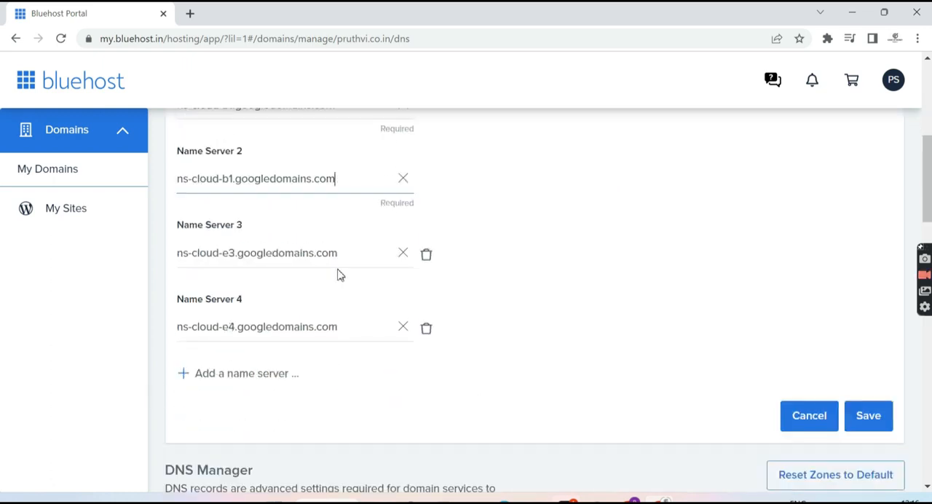
{"action": "left_click_drag", "start_coordinate": [342, 257], "coordinate": [163, 275]}
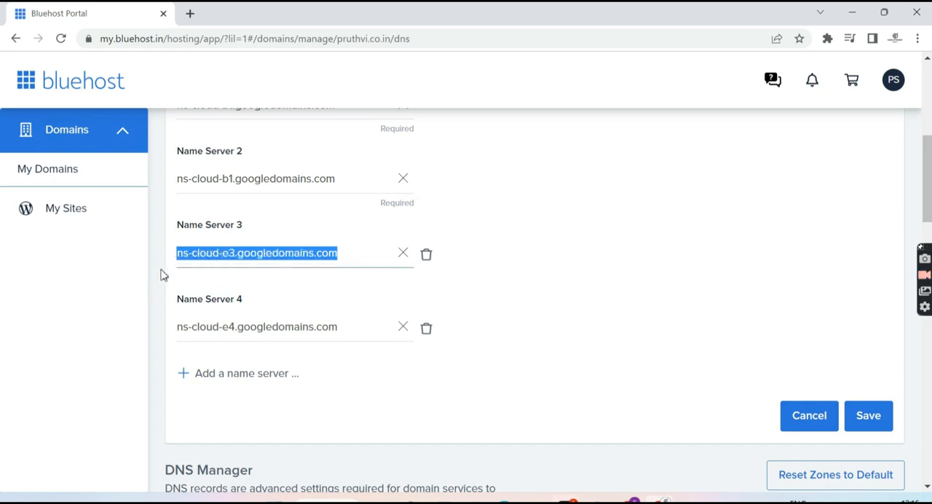
{"action": "key", "text": "ctrl+v"}
{"action": "left_click_drag", "start_coordinate": [374, 327], "coordinate": [160, 331]}
{"action": "key", "text": "ctrl+v"}
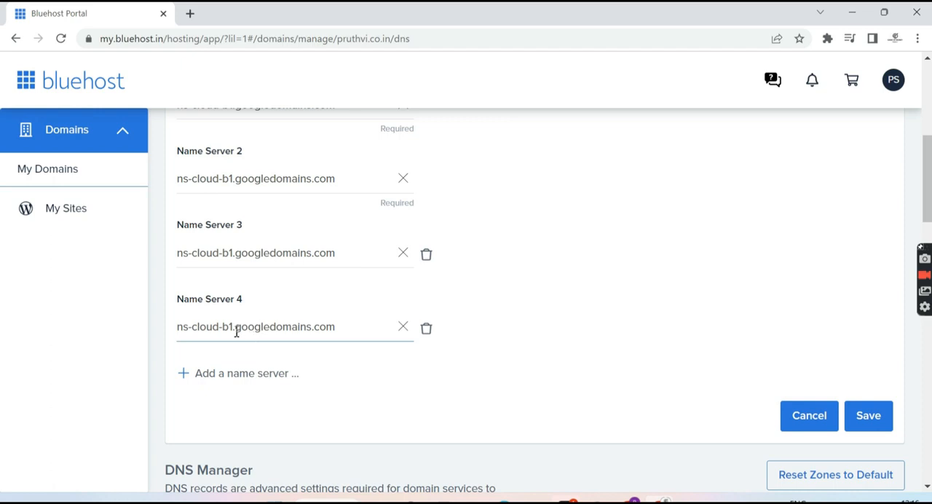
Correct Name Server 4 to ns-cloud-b4.googledomains.com, Name Server 3 to ns-cloud-b3.googledomains.com and Name Server 2 to ns-cloud-b2.googledomains.com
{"action": "key", "text": "BackSpace"}
{"action": "type", "text": "4"}
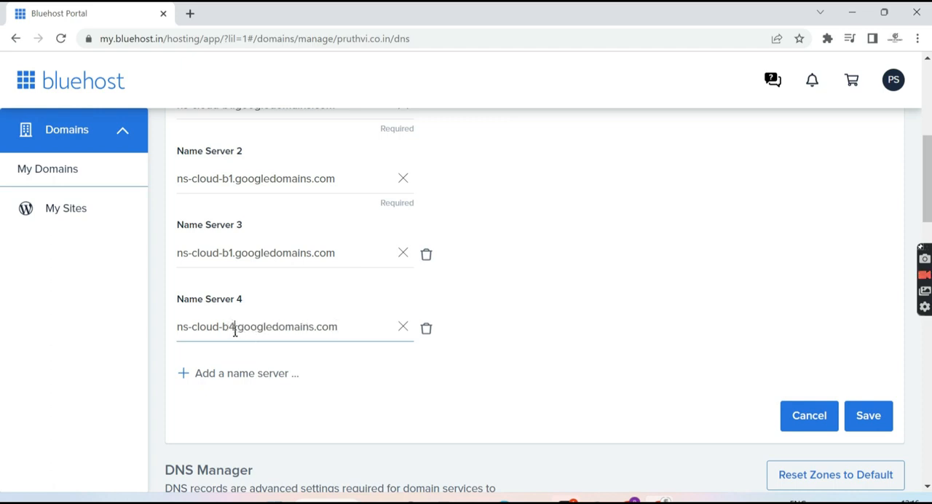
{"action": "left_click", "coordinate": [236, 251]}
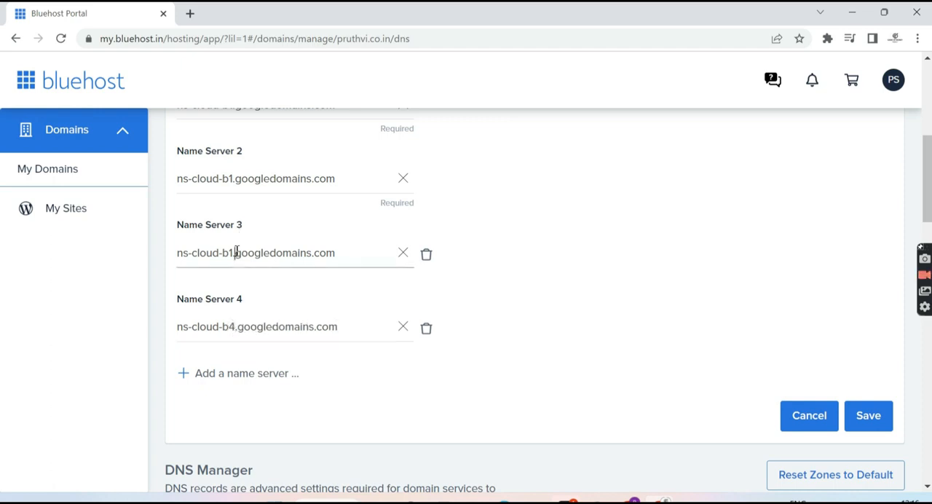
{"action": "key", "text": "BackSpace"}
{"action": "type", "text": "3"}
{"action": "key", "text": "BackSpace"}
{"action": "type", "text": "3"}
{"action": "left_click", "coordinate": [235, 181]}
{"action": "key", "text": "BackSpace"}
{"action": "type", "text": "2"}
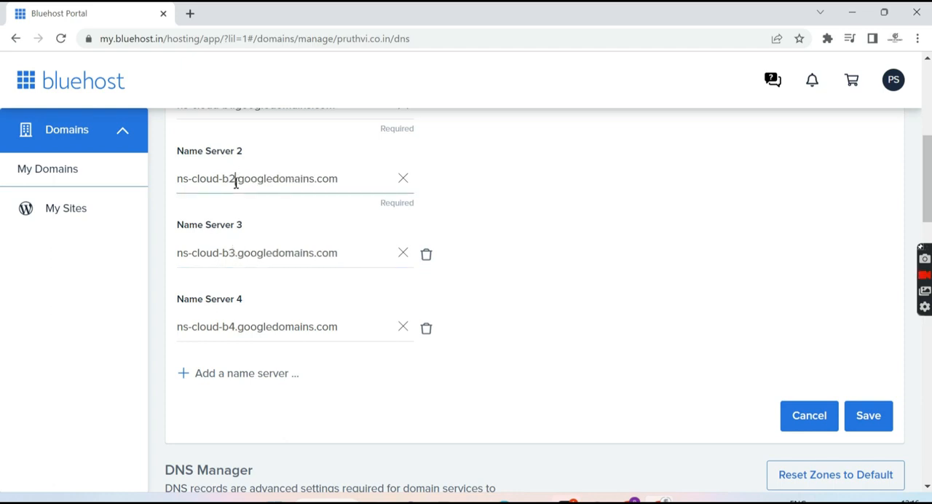
Review the four custom name server entries and save them for the domain
{"action": "scroll", "coordinate": [240, 219], "scroll_direction": "up", "scroll_amount": 3}
{"action": "left_click", "coordinate": [577, 316]}
{"action": "scroll", "coordinate": [577, 318], "scroll_direction": "down", "scroll_amount": 3}
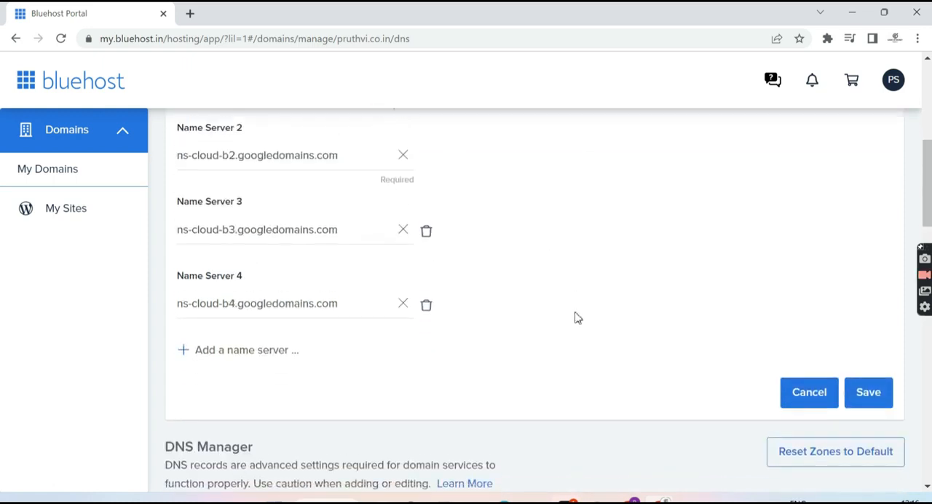
{"action": "scroll", "coordinate": [577, 317], "scroll_direction": "up", "scroll_amount": 1}
{"action": "left_click", "coordinate": [868, 432]}
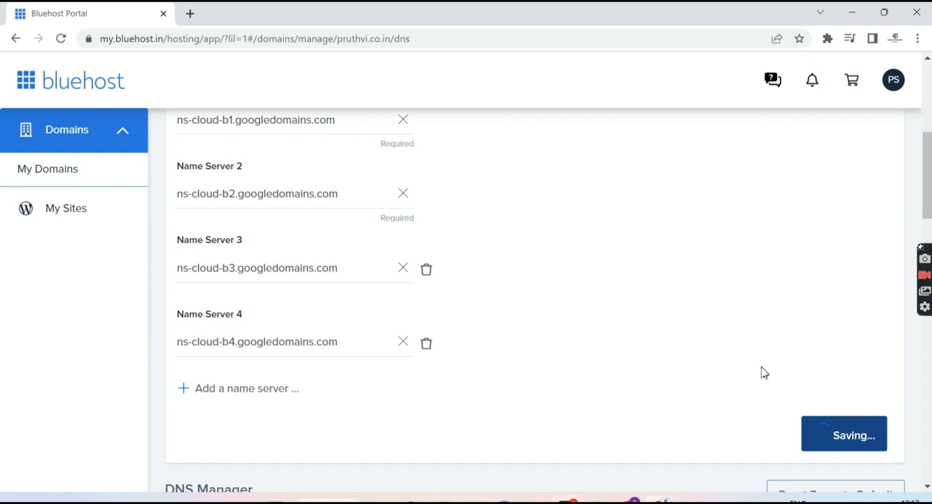
{"action": "scroll", "coordinate": [640, 312], "scroll_direction": "up", "scroll_amount": 1}
{"action": "scroll", "coordinate": [642, 312], "scroll_direction": "up", "scroll_amount": 2}
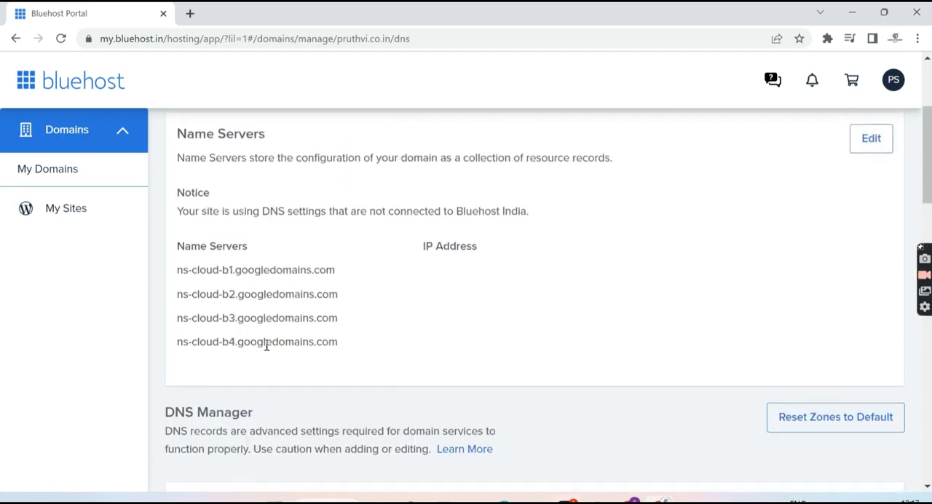
Switch back to the Cloud DNS zone details in Google Cloud and refresh the record sets list
{"action": "mouse_move", "coordinate": [625, 499]}
{"action": "left_click", "coordinate": [609, 414]}
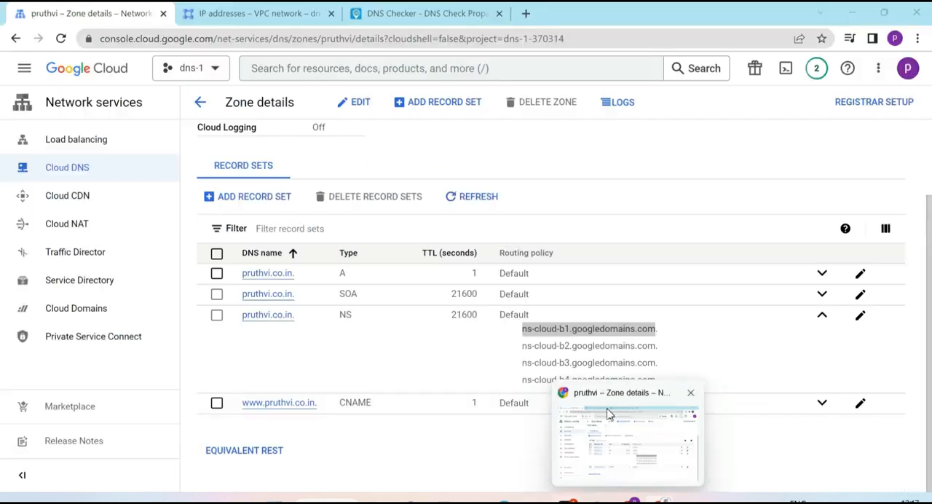
{"action": "left_click", "coordinate": [618, 445]}
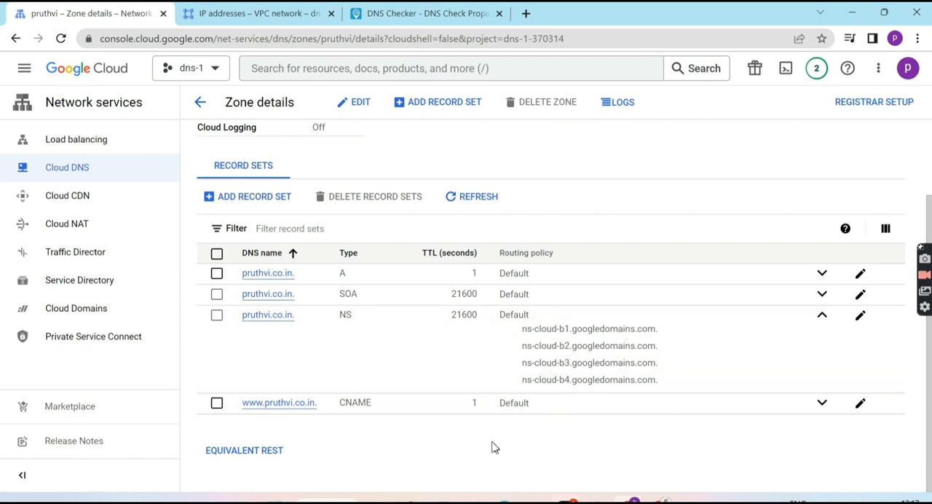
{"action": "left_click", "coordinate": [472, 197]}
Check the reserved IP address in the VPC network list, and rerun the domain's A record propagation search in DNS Checker
{"action": "left_click", "coordinate": [457, 17]}
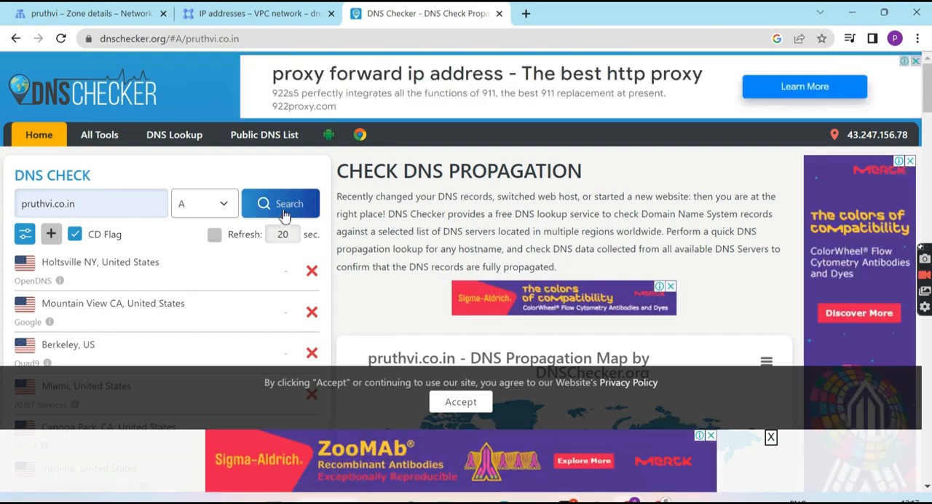
{"action": "left_click", "coordinate": [251, 12]}
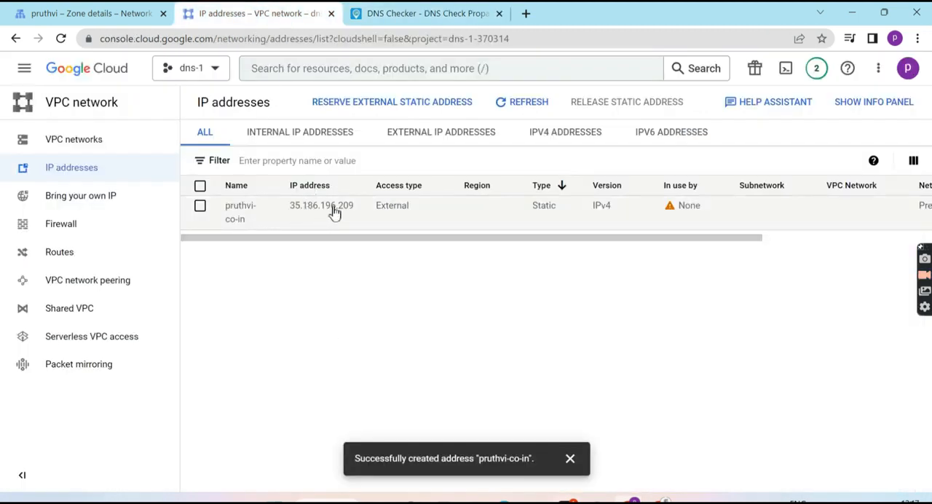
{"action": "left_click", "coordinate": [380, 8]}
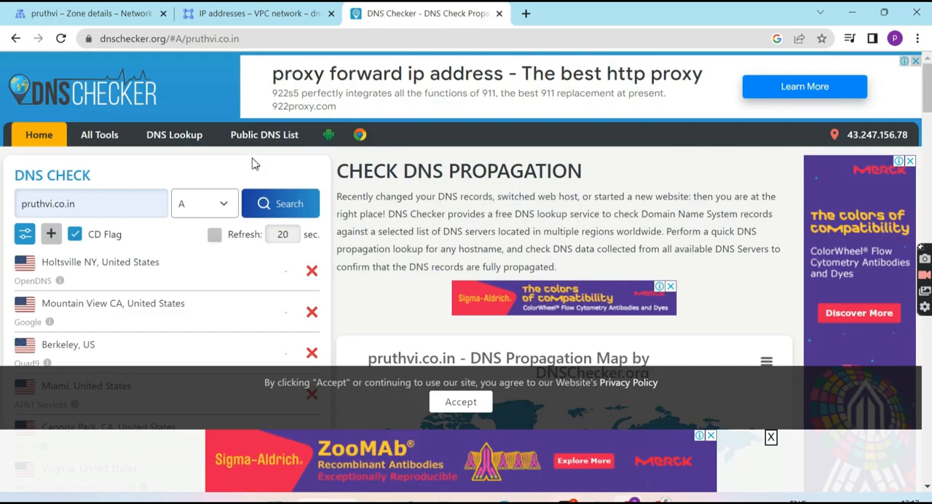
{"action": "left_click", "coordinate": [266, 205]}
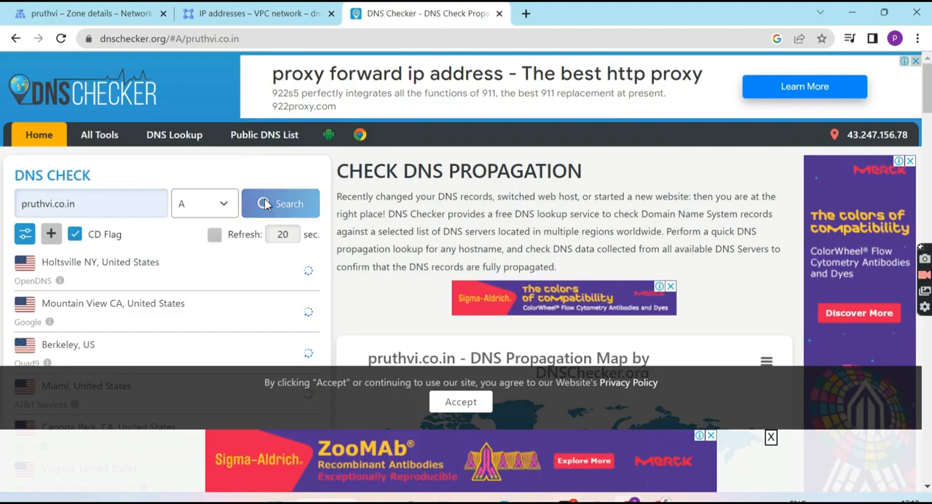
Examine the domain's A record propagation results across the listed DNS servers and compare them with the reserved static IP address in VPC network
{"action": "scroll", "coordinate": [376, 253], "scroll_direction": "down", "scroll_amount": 2}
{"action": "scroll", "coordinate": [376, 252], "scroll_direction": "down", "scroll_amount": 4}
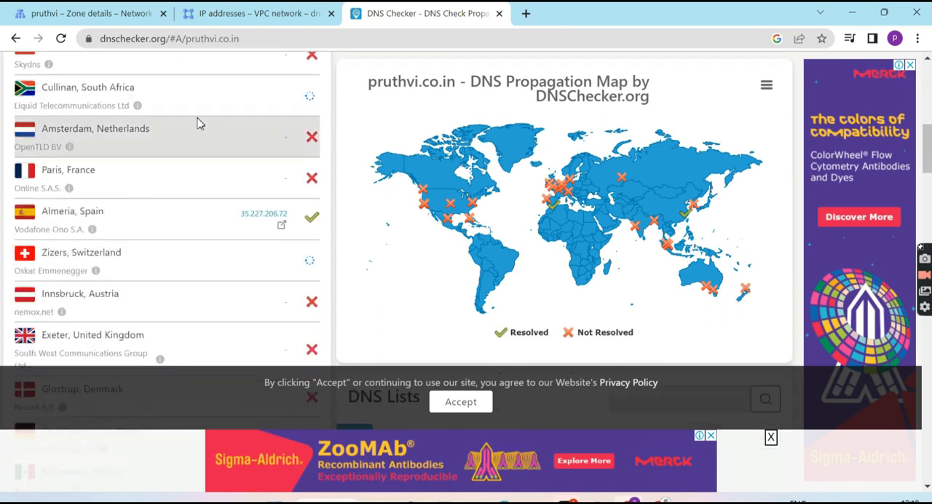
{"action": "scroll", "coordinate": [197, 123], "scroll_direction": "down", "scroll_amount": 4}
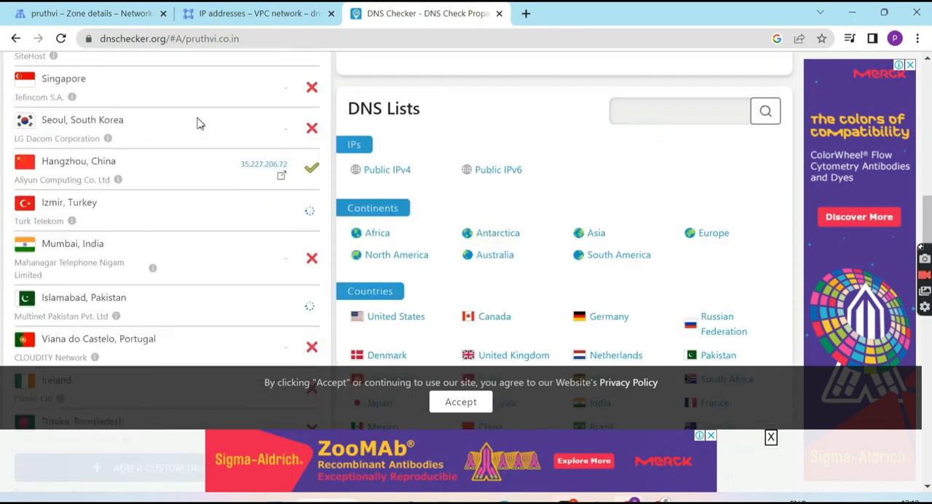
{"action": "scroll", "coordinate": [197, 124], "scroll_direction": "down", "scroll_amount": 2}
{"action": "scroll", "coordinate": [200, 121], "scroll_direction": "up", "scroll_amount": 2}
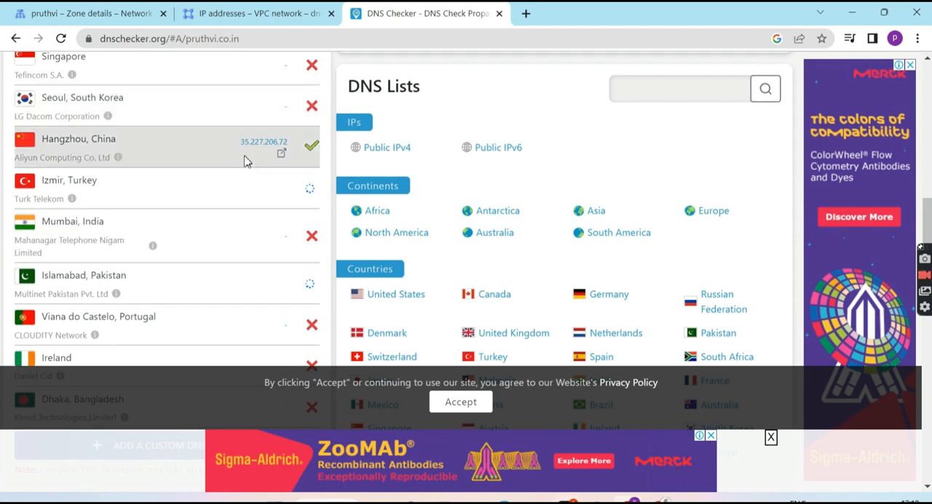
{"action": "scroll", "coordinate": [206, 151], "scroll_direction": "up", "scroll_amount": 1}
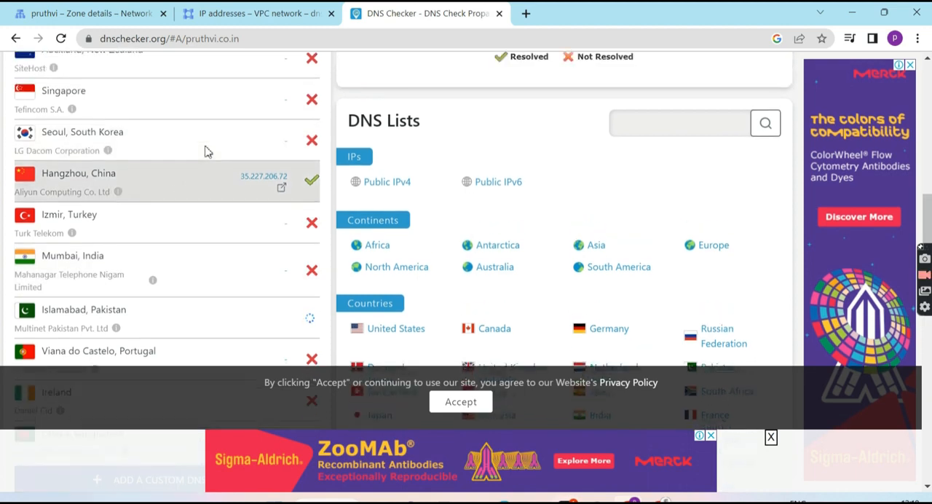
{"action": "scroll", "coordinate": [249, 192], "scroll_direction": "up", "scroll_amount": 1}
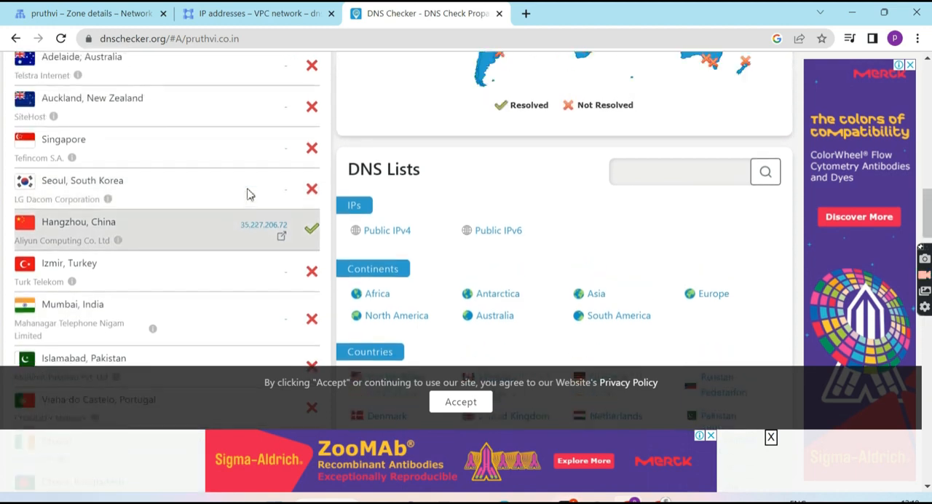
{"action": "scroll", "coordinate": [248, 192], "scroll_direction": "up", "scroll_amount": 5}
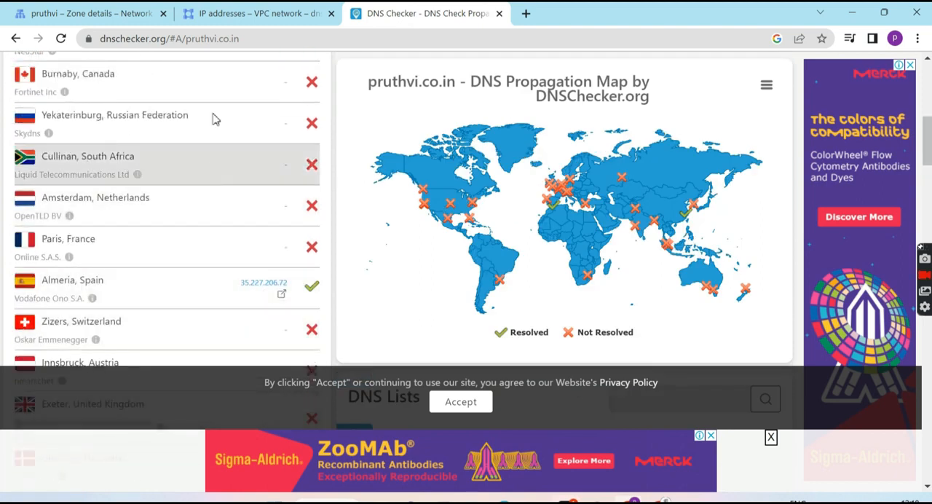
{"action": "left_click", "coordinate": [240, 13]}
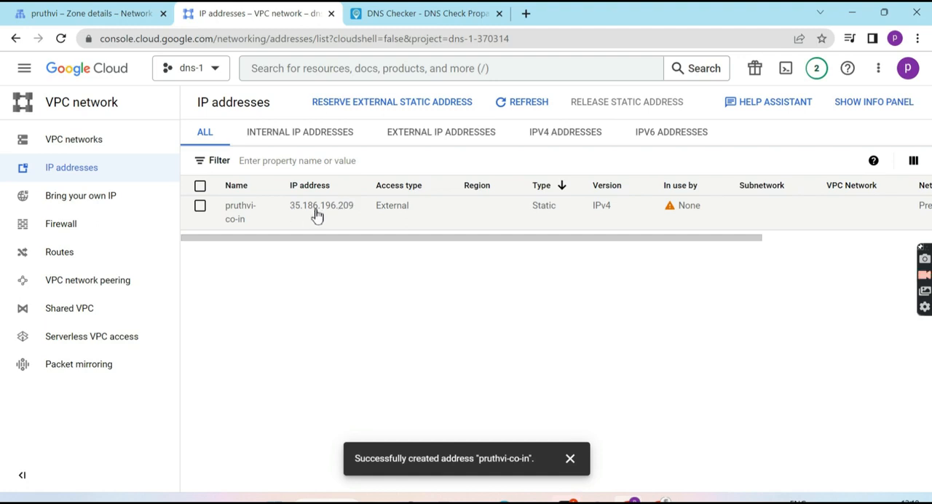
{"action": "left_click", "coordinate": [423, 9]}
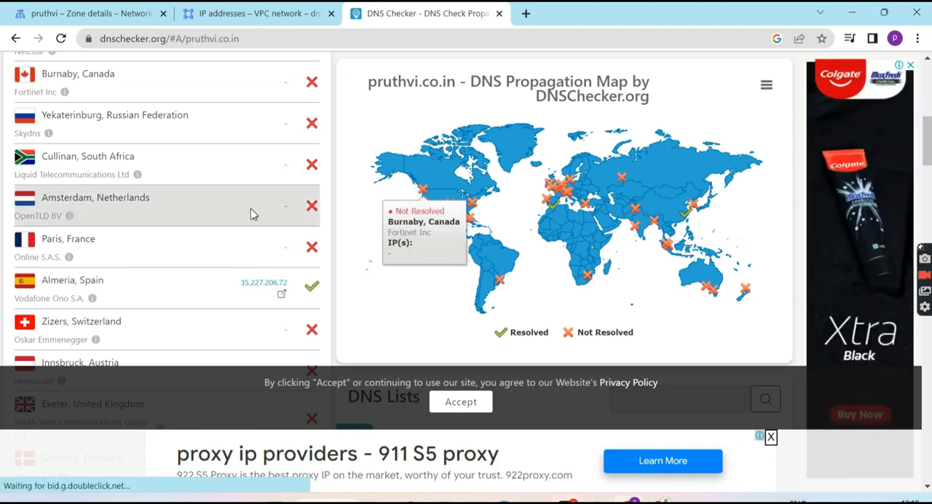
Rerun the A record propagation search and compare the resolved addresses with the A record in the Cloud DNS zone details
{"action": "scroll", "coordinate": [251, 214], "scroll_direction": "up", "scroll_amount": 10}
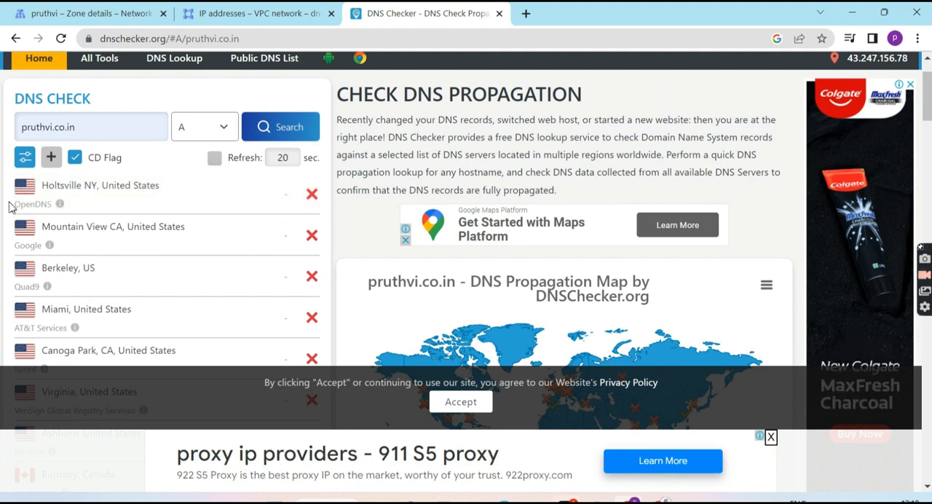
{"action": "left_click", "coordinate": [249, 137]}
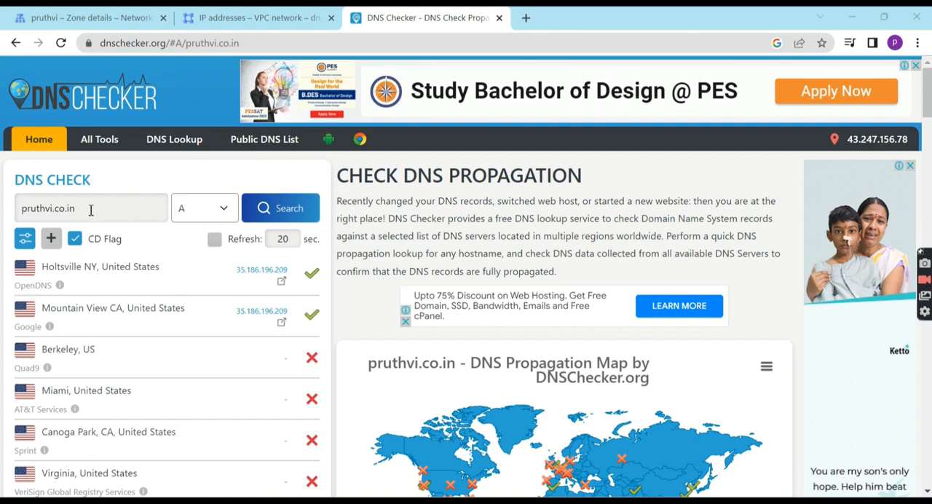
{"action": "left_click", "coordinate": [144, 16]}
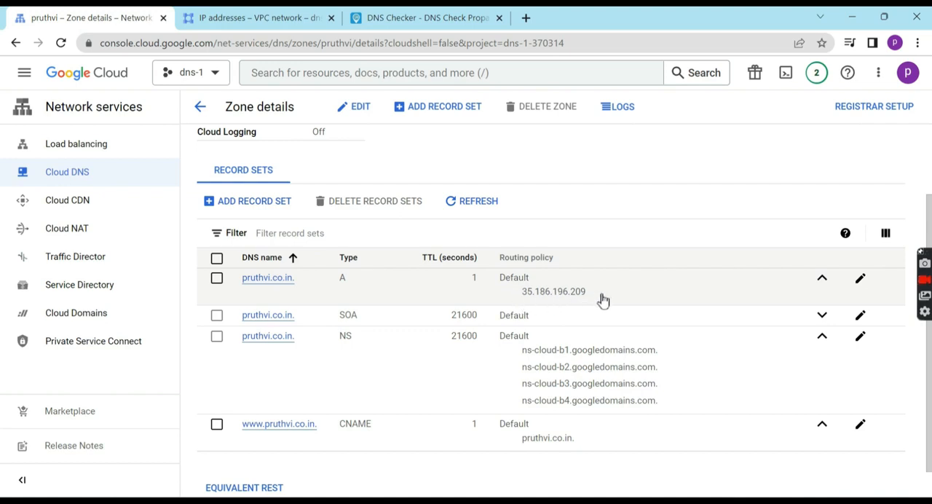
{"action": "left_click", "coordinate": [390, 14]}
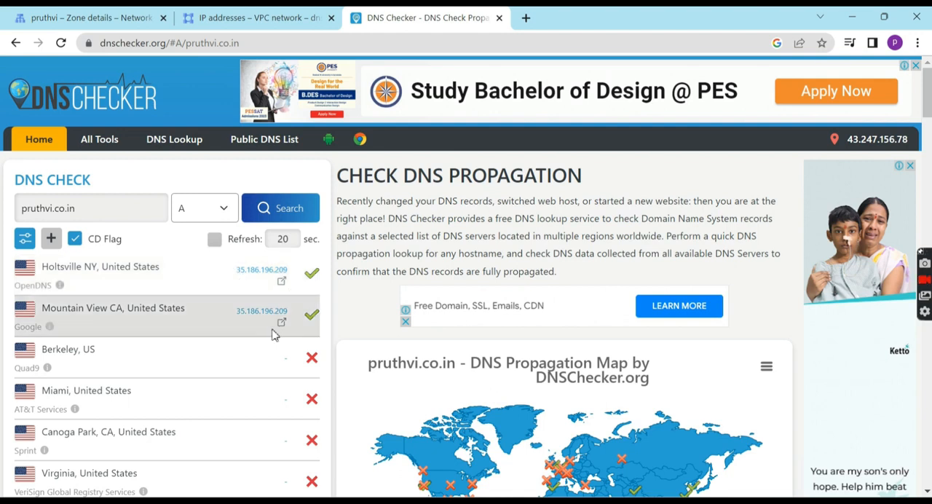
{"action": "scroll", "coordinate": [274, 333], "scroll_direction": "down", "scroll_amount": 15}
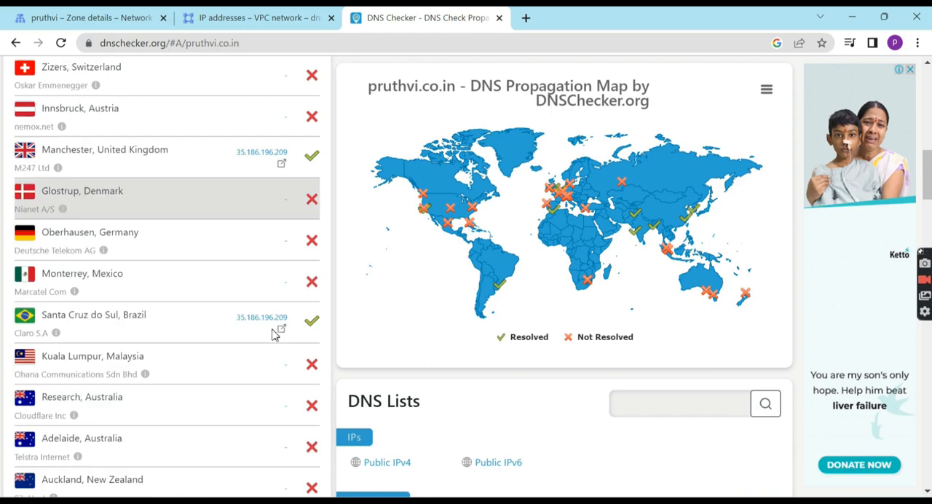
{"action": "scroll", "coordinate": [274, 334], "scroll_direction": "down", "scroll_amount": 3}
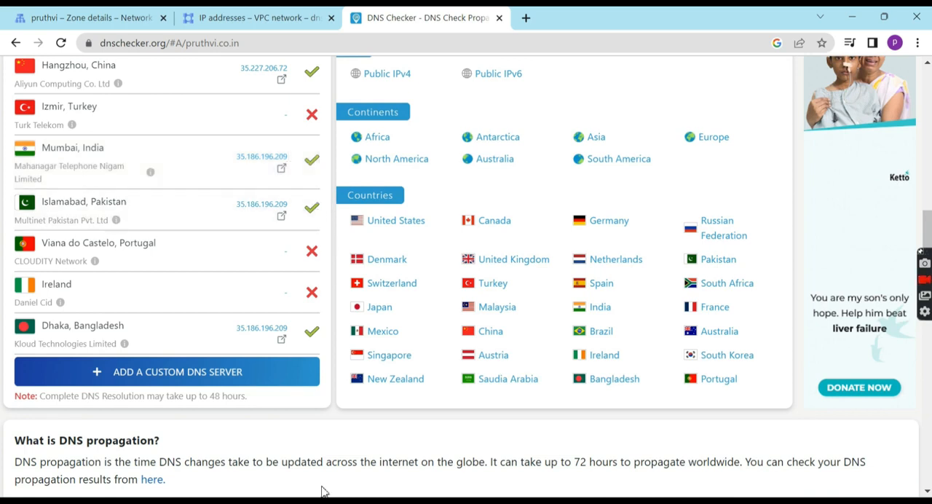
Find Command Prompt by searching Windows for cmd, and open it in a maximized window
{"action": "key", "text": "super+s"}
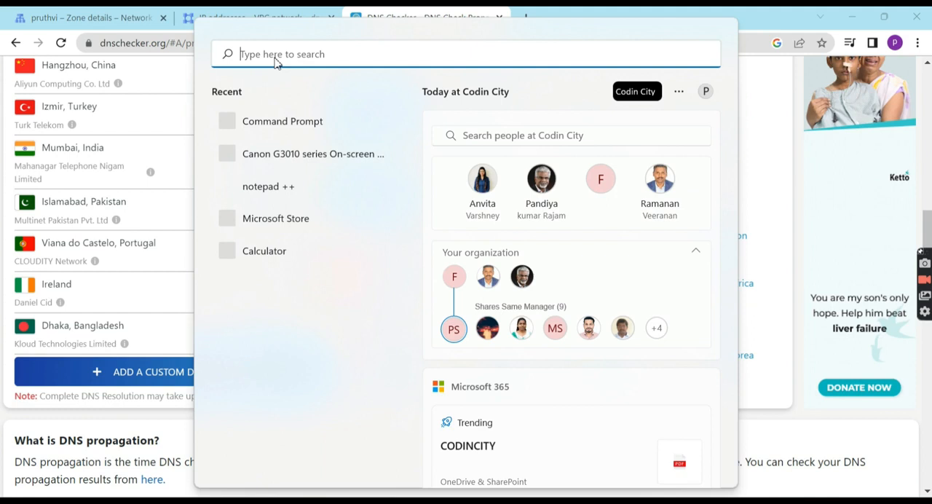
{"action": "type", "text": "cmd"}
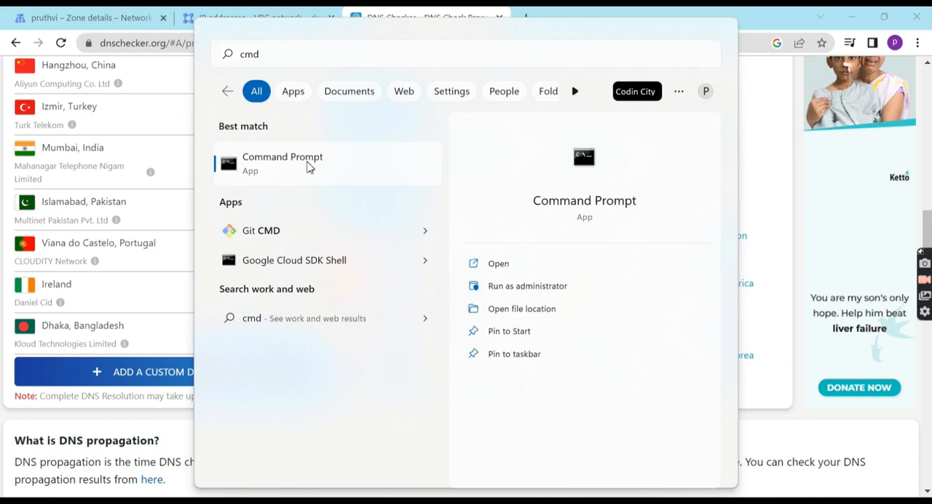
{"action": "left_click", "coordinate": [308, 168]}
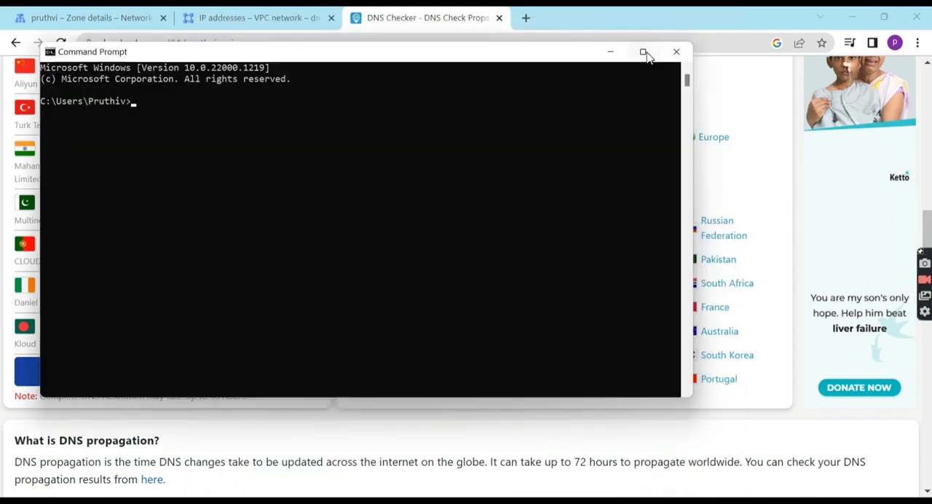
{"action": "left_click", "coordinate": [644, 52]}
{"action": "left_click", "coordinate": [515, 229]}
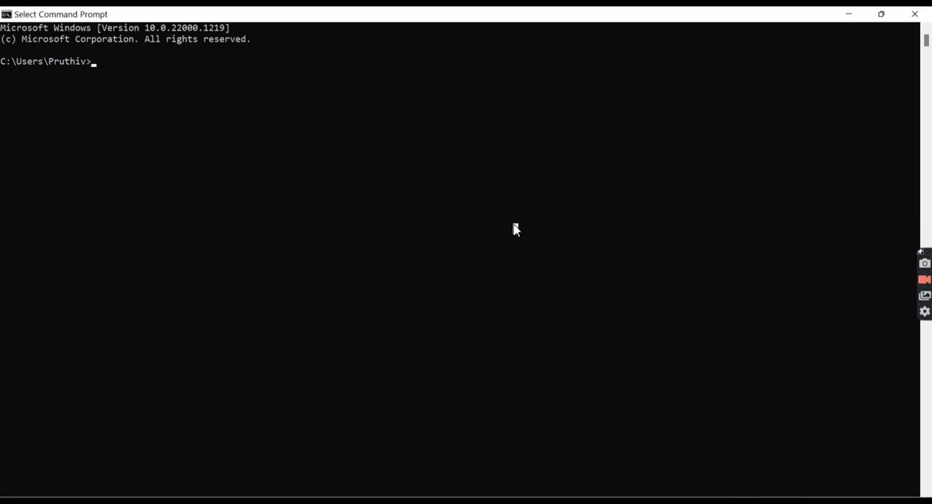
Run nslookup for the .co.in domain, highlight the returned IP address, and minimize Command Prompt to return to DNS Checker
{"action": "type", "text": "nslookup pruthvi.co.in"}
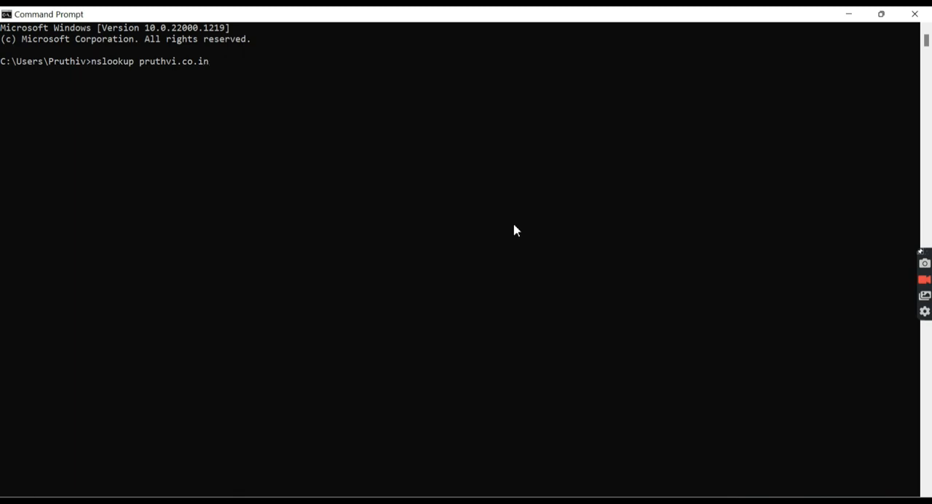
{"action": "key", "text": "Return"}
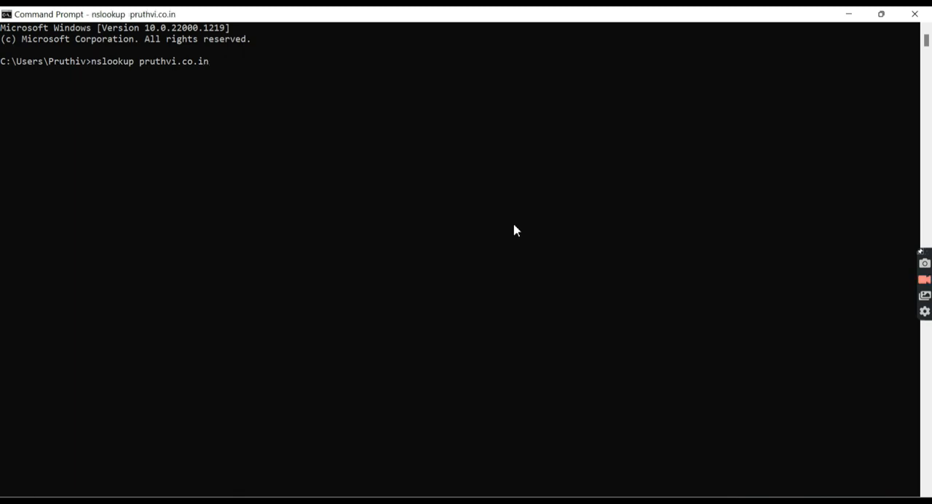
{"action": "left_click_drag", "start_coordinate": [54, 132], "coordinate": [129, 128]}
{"action": "left_click", "coordinate": [131, 129]}
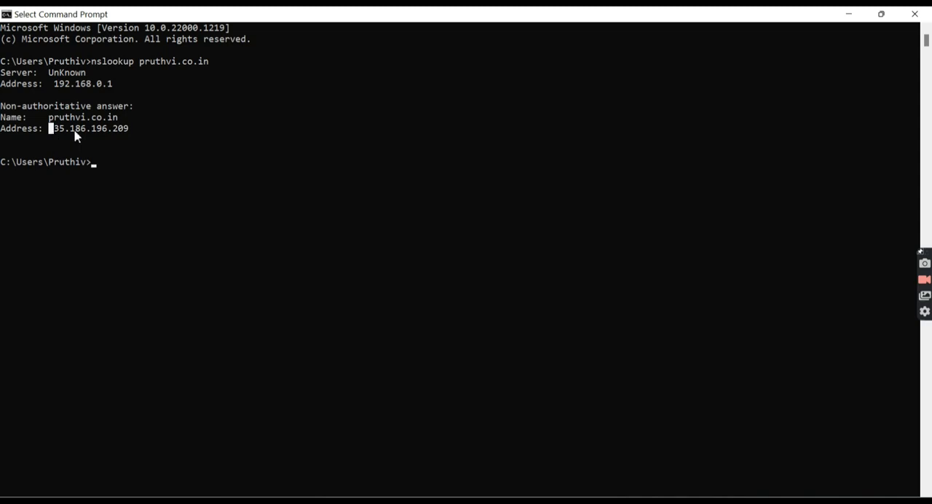
{"action": "left_click_drag", "start_coordinate": [51, 130], "coordinate": [150, 131]}
{"action": "left_click", "coordinate": [152, 132]}
{"action": "left_click", "coordinate": [849, 16]}
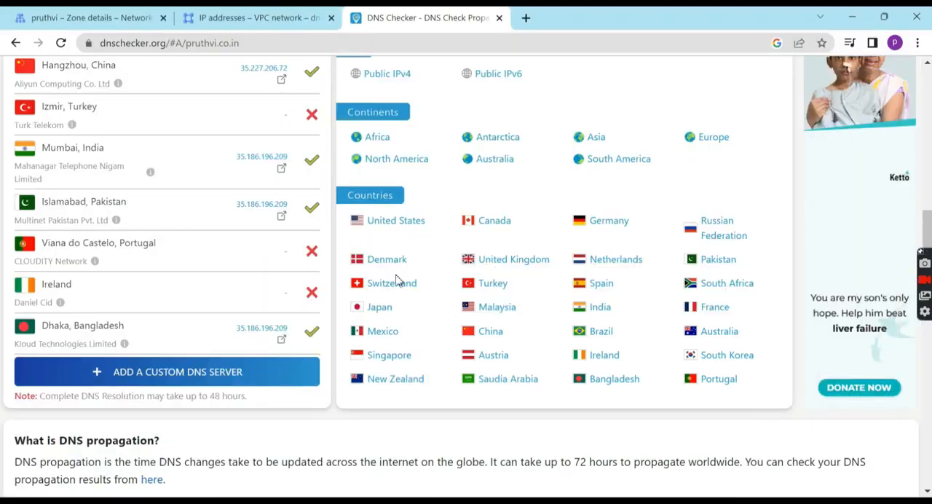
Review the propagation map and the server list in DNS Checker to see which locations resolve the domain's A record
{"action": "scroll", "coordinate": [264, 192], "scroll_direction": "up", "scroll_amount": 10}
{"action": "scroll", "coordinate": [265, 191], "scroll_direction": "down", "scroll_amount": 2}
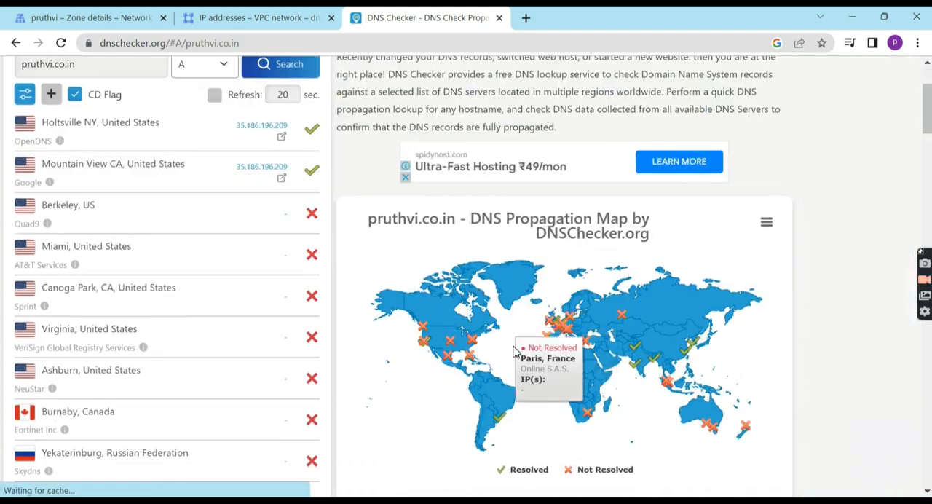
{"action": "scroll", "coordinate": [295, 337], "scroll_direction": "down", "scroll_amount": 2}
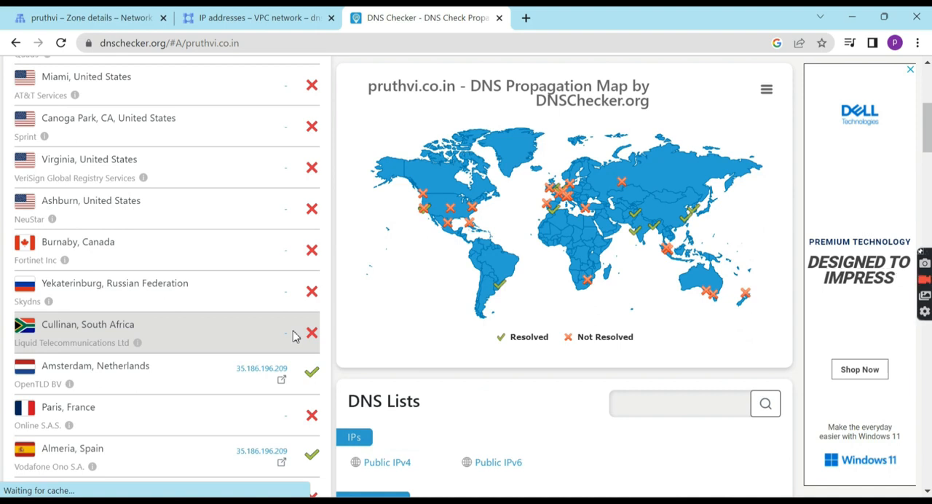
{"action": "scroll", "coordinate": [294, 335], "scroll_direction": "up", "scroll_amount": 2}
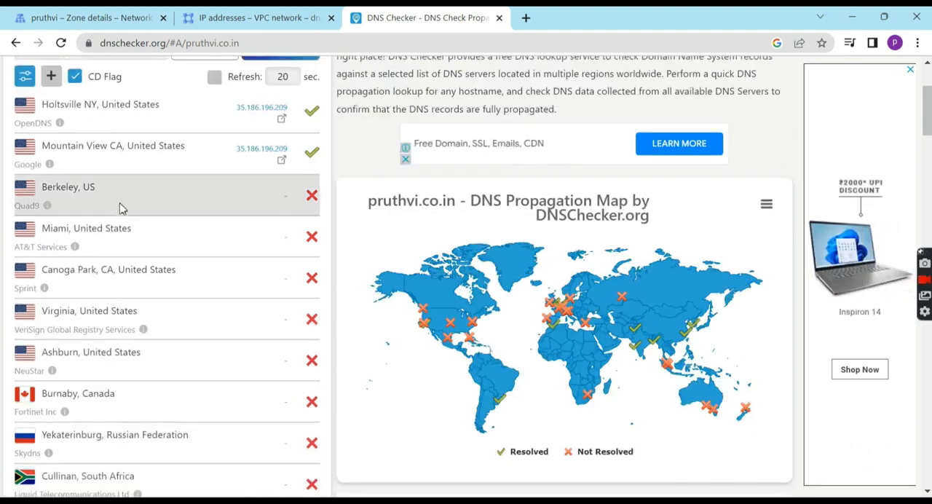
{"action": "scroll", "coordinate": [170, 317], "scroll_direction": "down", "scroll_amount": 2}
{"action": "scroll", "coordinate": [171, 316], "scroll_direction": "down", "scroll_amount": 15}
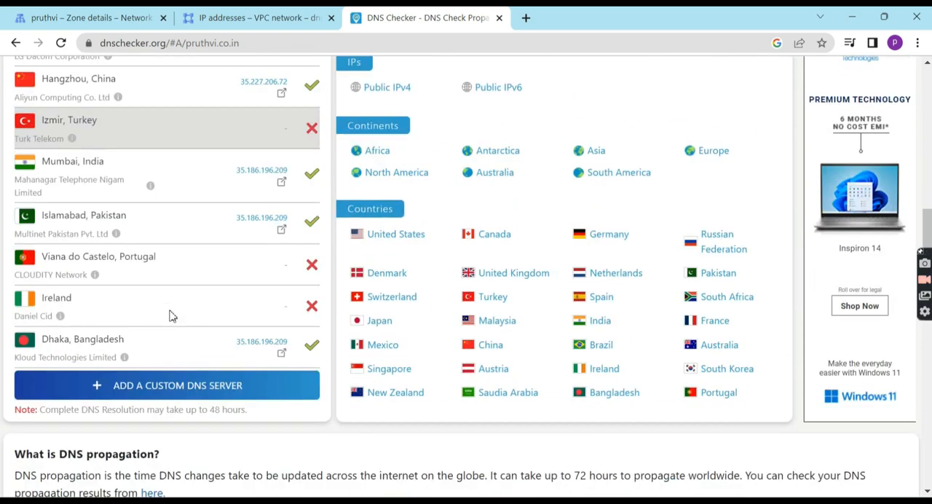
{"action": "scroll", "coordinate": [170, 316], "scroll_direction": "up", "scroll_amount": 15}
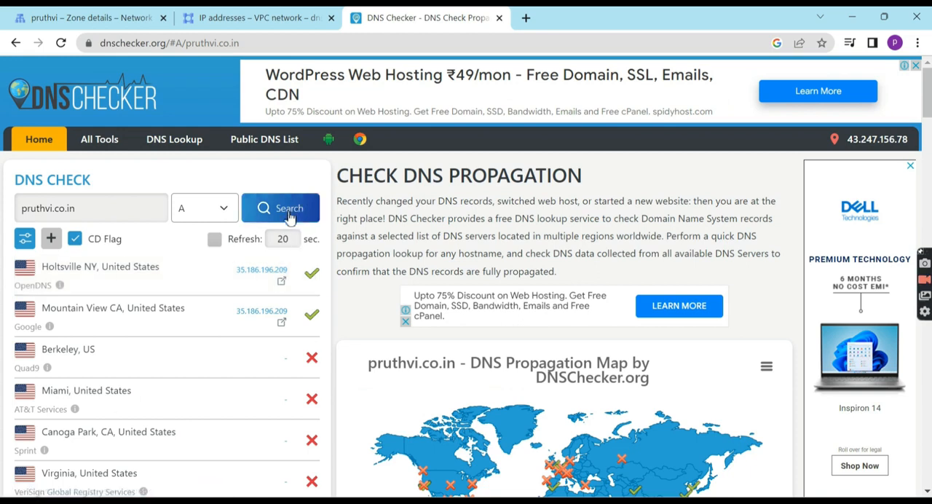
{"action": "scroll", "coordinate": [216, 401], "scroll_direction": "down", "scroll_amount": 1}
{"action": "scroll", "coordinate": [215, 402], "scroll_direction": "down", "scroll_amount": 10}
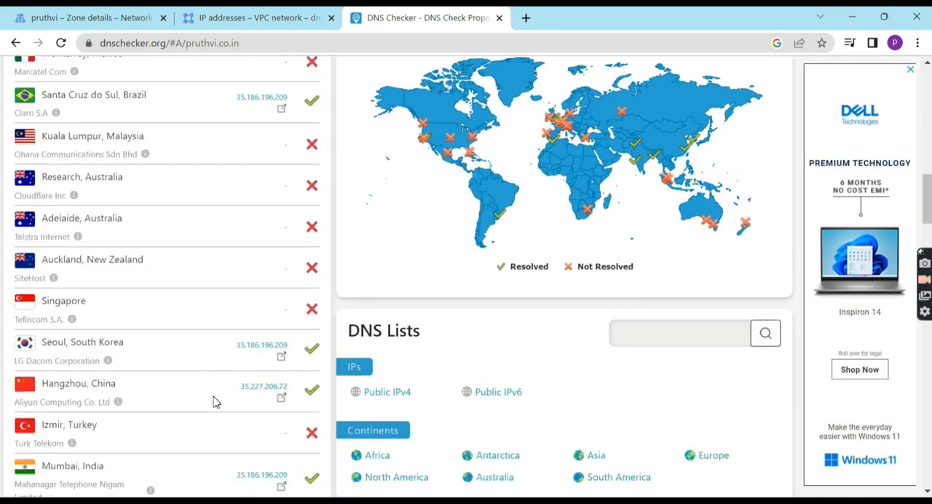
{"action": "scroll", "coordinate": [216, 401], "scroll_direction": "up", "scroll_amount": 9}
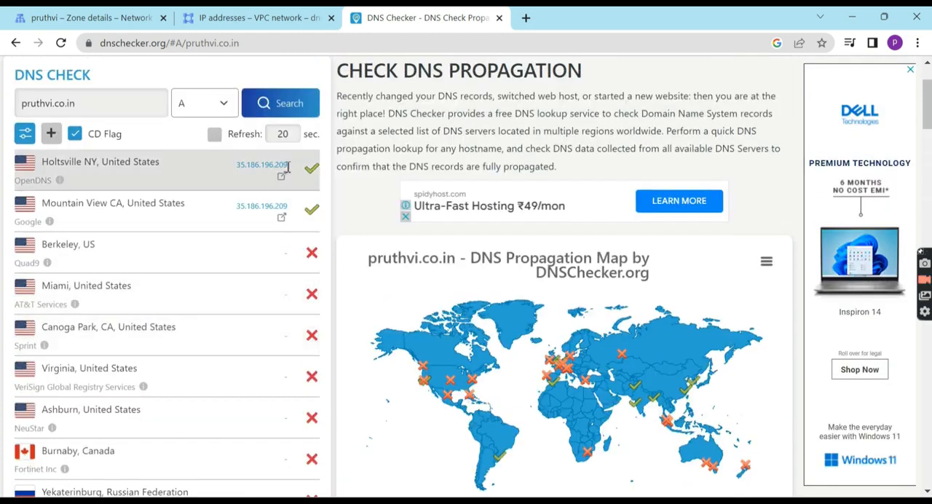
Run the domain's A record propagation search again and look through the updated results for all server locations
{"action": "left_click", "coordinate": [271, 106]}
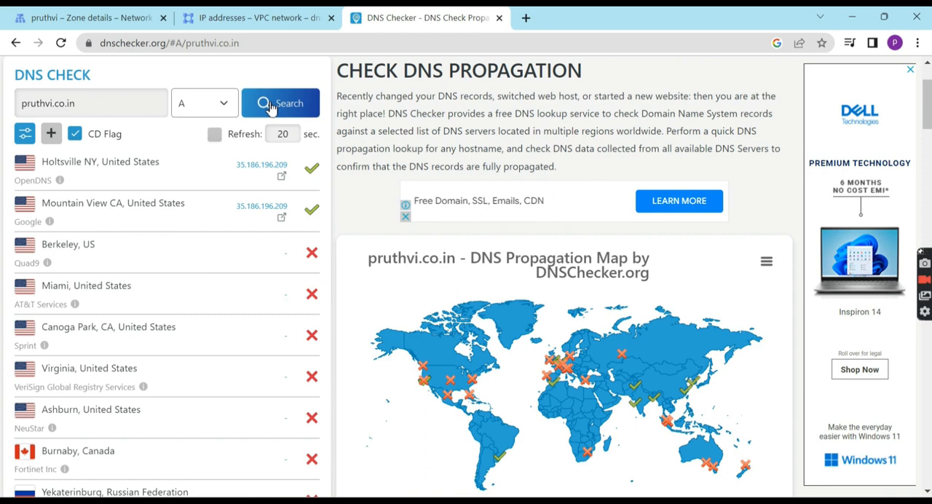
{"action": "left_click", "coordinate": [270, 106]}
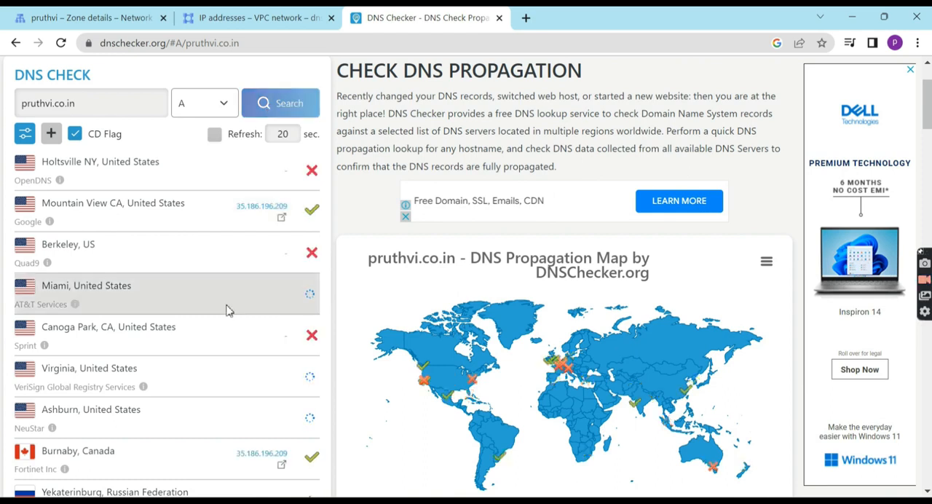
{"action": "scroll", "coordinate": [204, 342], "scroll_direction": "down", "scroll_amount": 5}
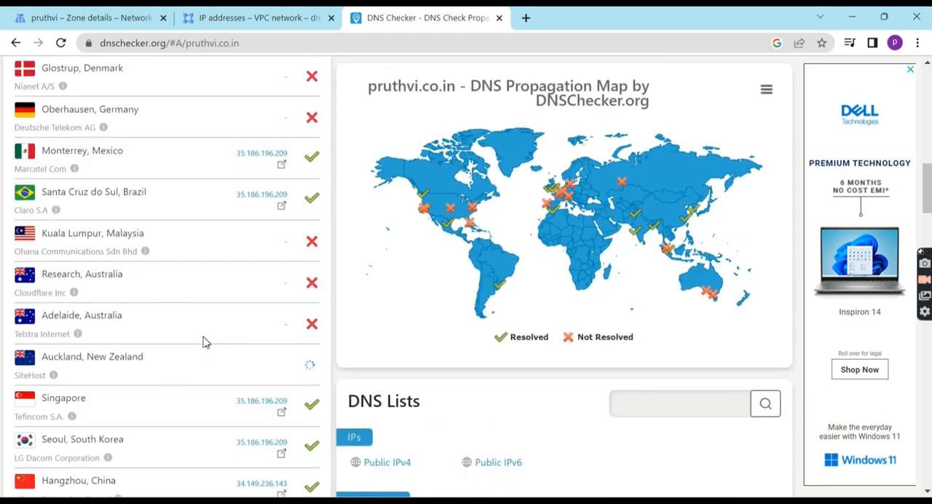
{"action": "scroll", "coordinate": [204, 342], "scroll_direction": "down", "scroll_amount": 5}
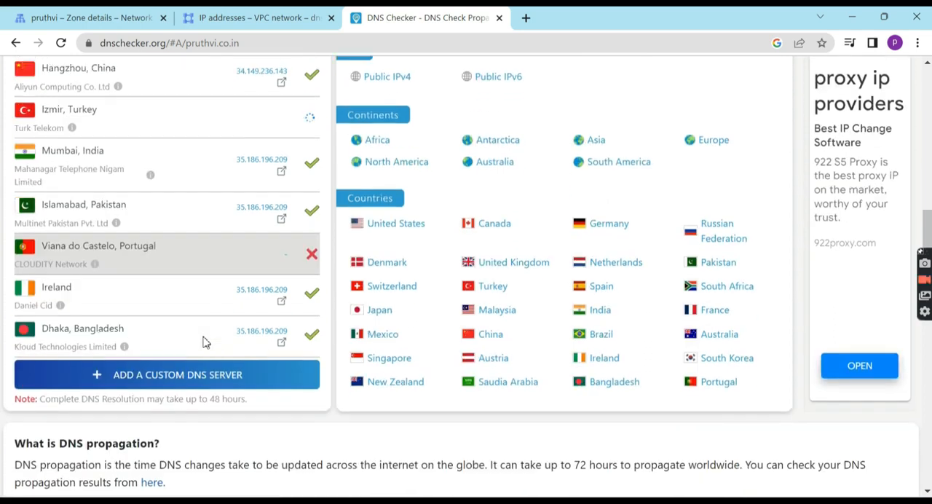
{"action": "scroll", "coordinate": [204, 342], "scroll_direction": "up", "scroll_amount": 2}
{"action": "scroll", "coordinate": [204, 342], "scroll_direction": "up", "scroll_amount": 8}
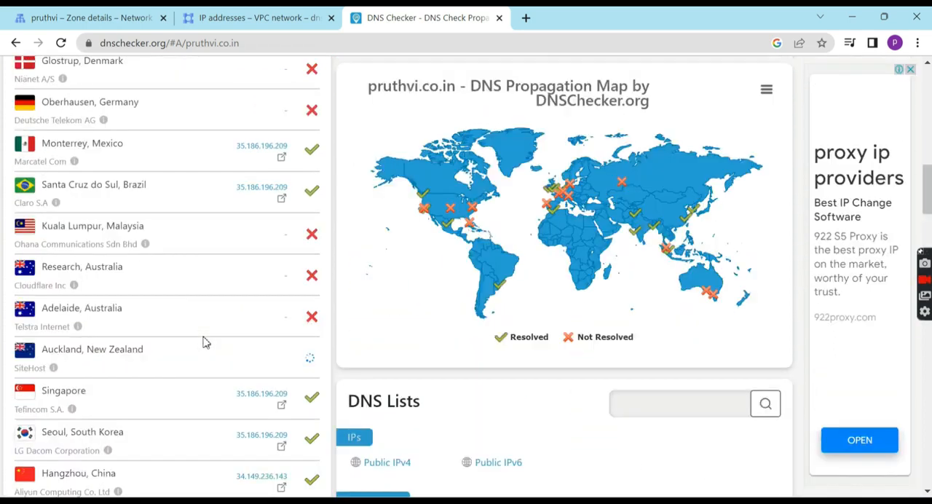